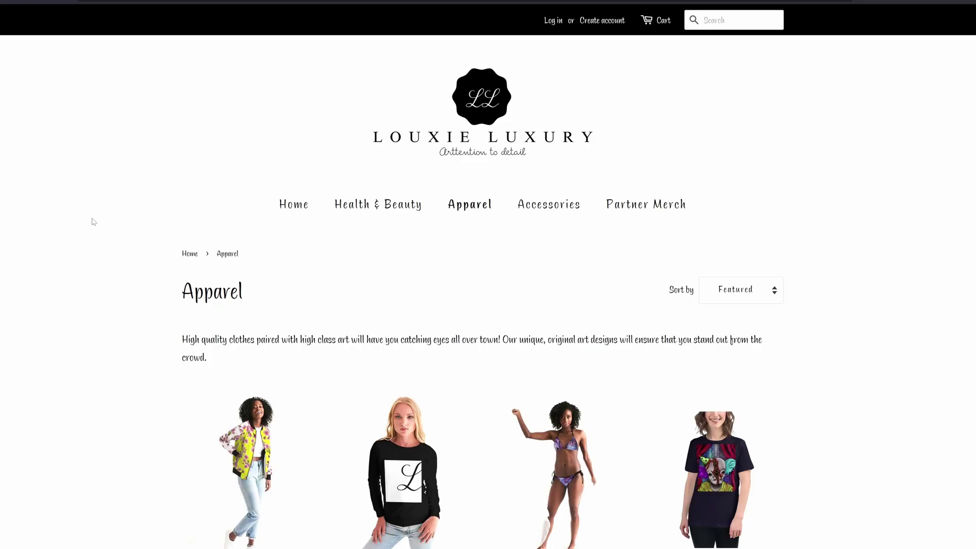
Browse the Louxie Luxury Apparel collection, view the white t-shirt, then go to Partner Merch
scroll(99, 249, down, 2)
scroll(100, 249, down, 6)
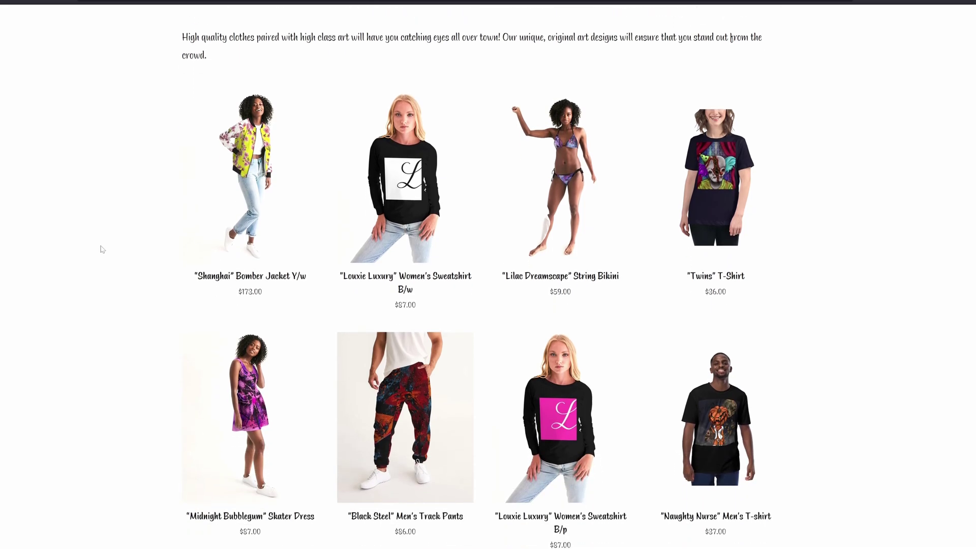
scroll(102, 250, down, 7)
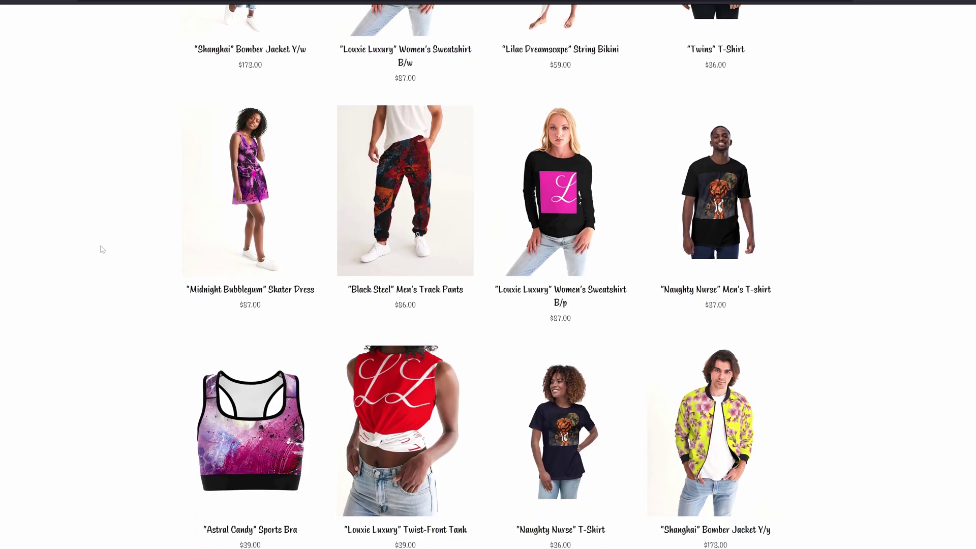
scroll(101, 248, down, 4)
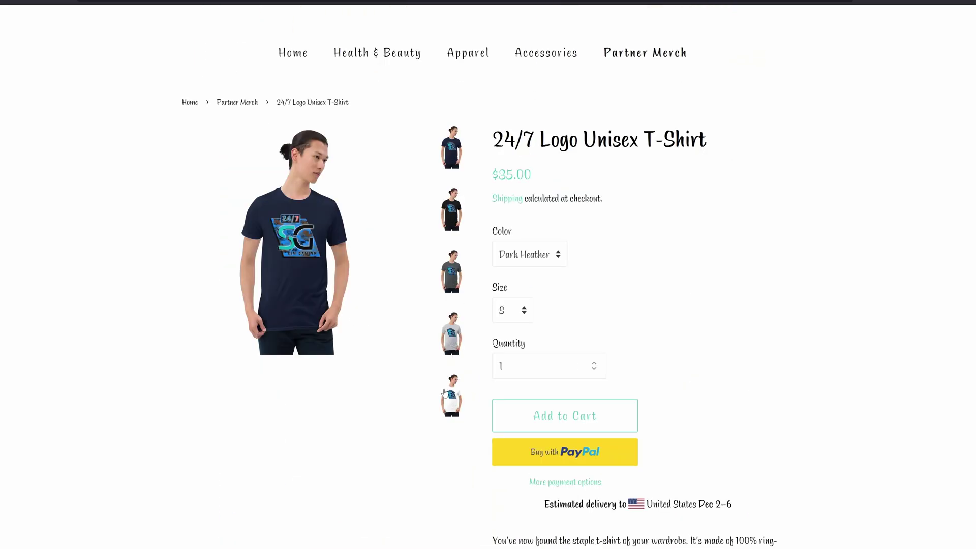
click(443, 391)
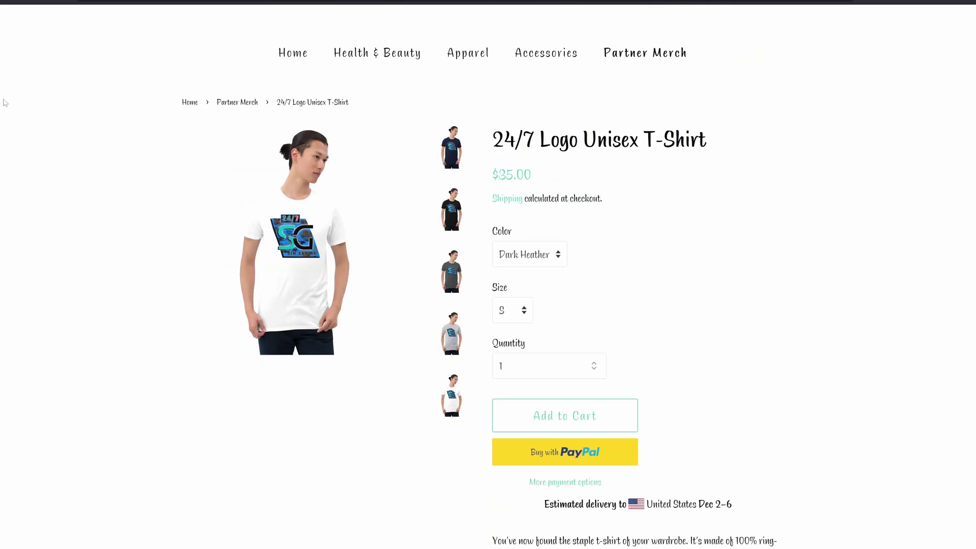
click(237, 102)
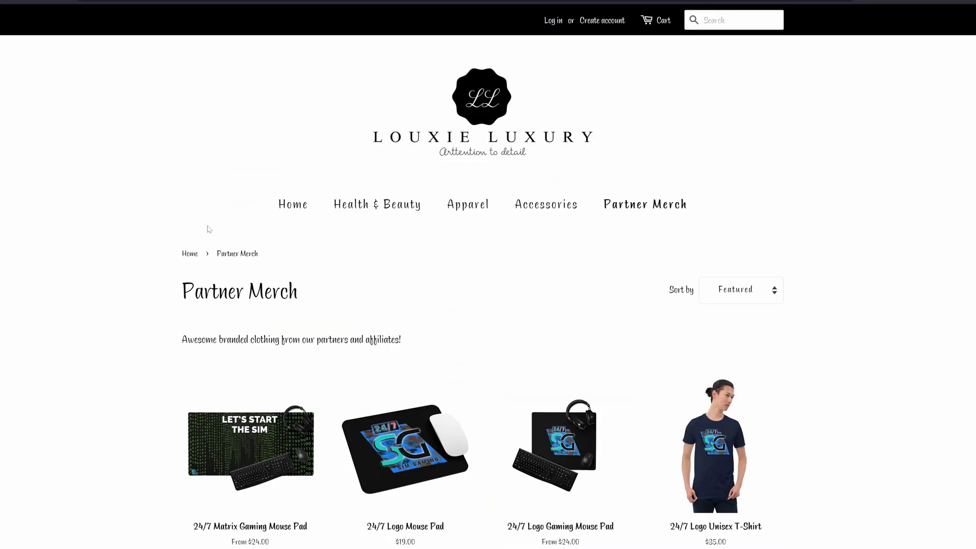
scroll(114, 233, down, 6)
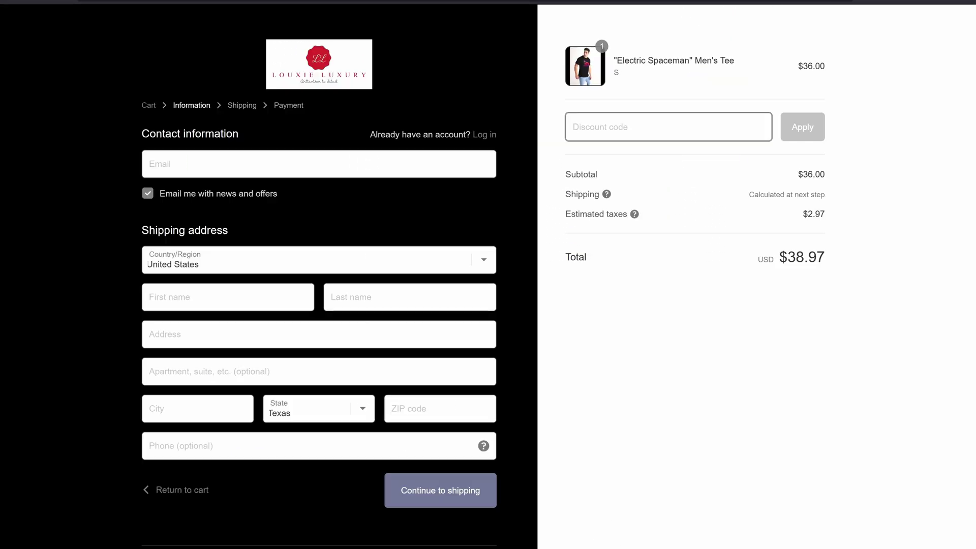
Apply discount code 247sg to the Electric Spaceman Men's Tee checkout
text(247)
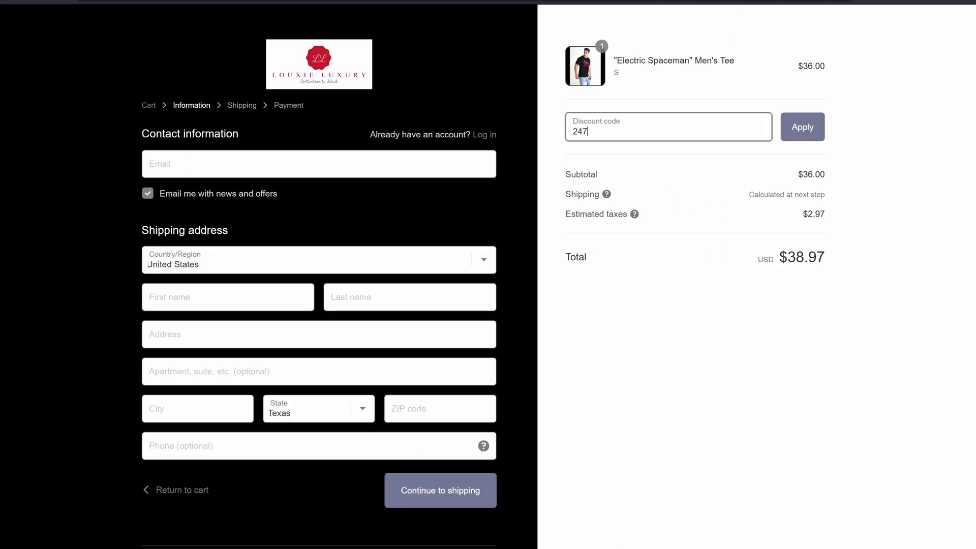
text(sg)
key(Return)
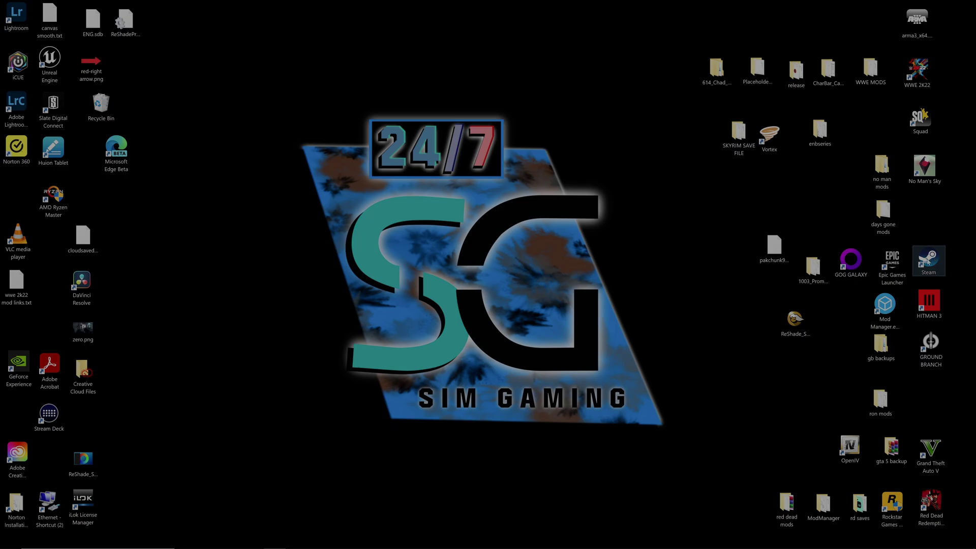
Launch Steam and browse Grand Theft Auto V's local files from the library
double_click(928, 259)
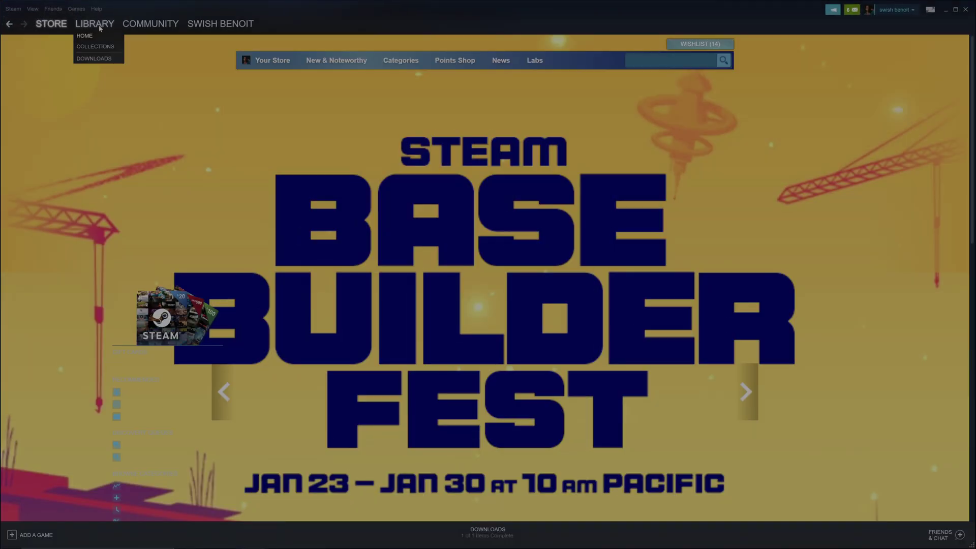
click(101, 29)
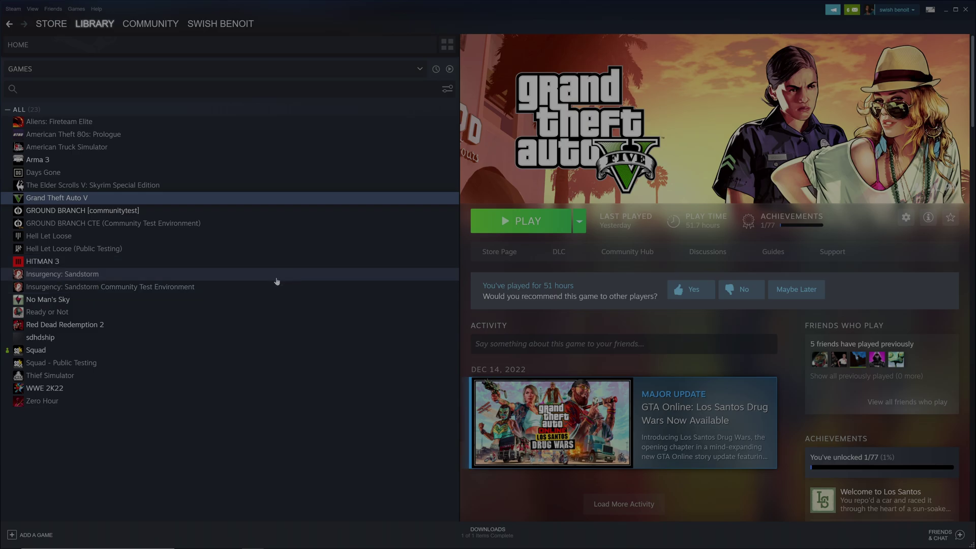
right_click(111, 199)
mouse_move(127, 249)
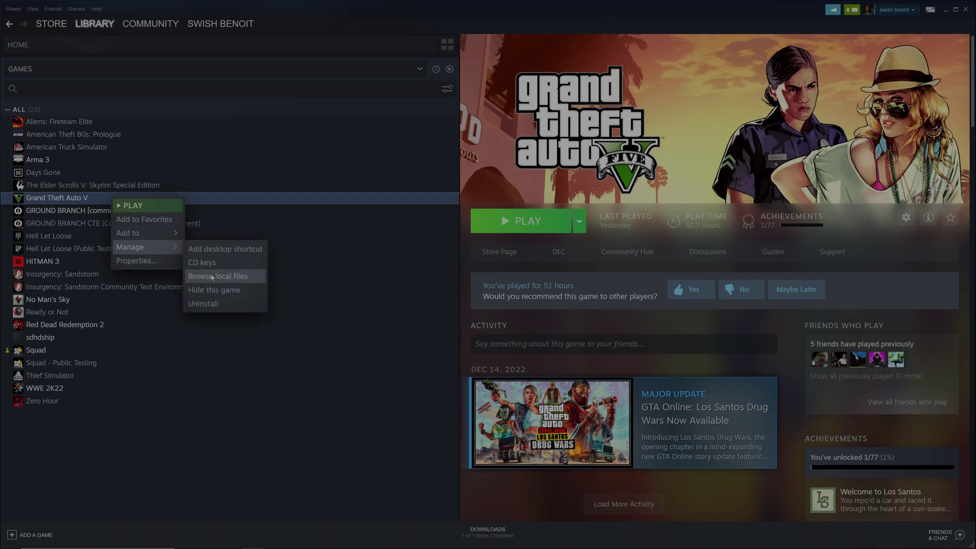
click(212, 279)
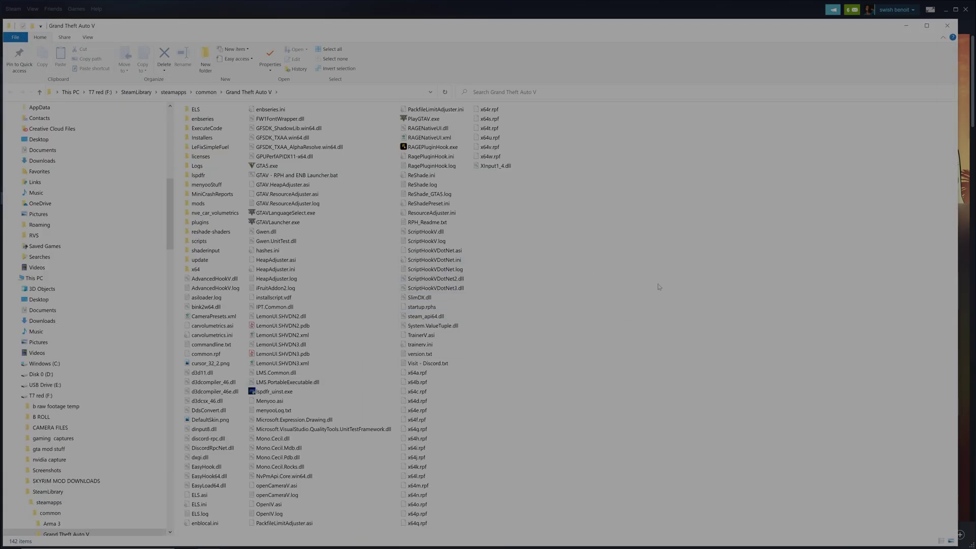
Close the Grand Theft Auto V Explorer window and the Steam window
scroll(86, 137, up, 13)
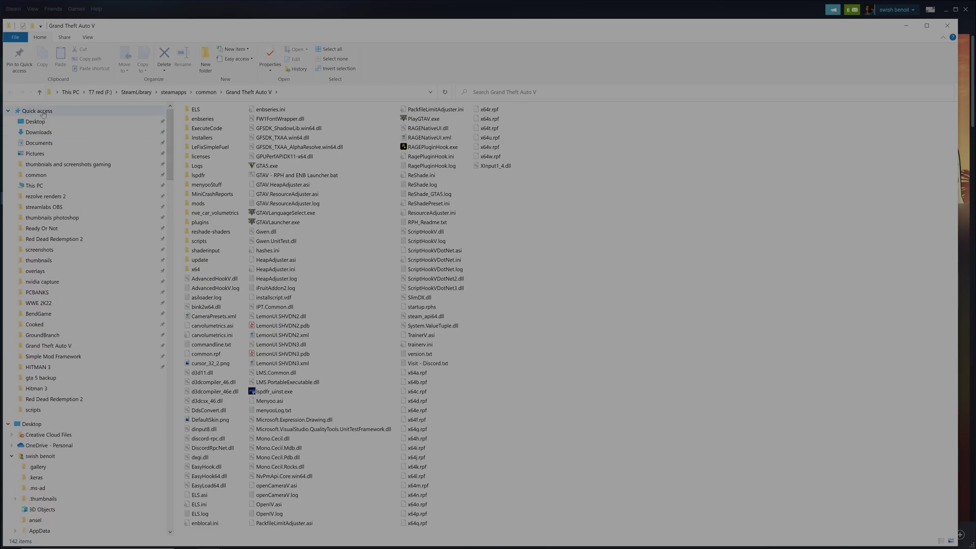
right_click(43, 112)
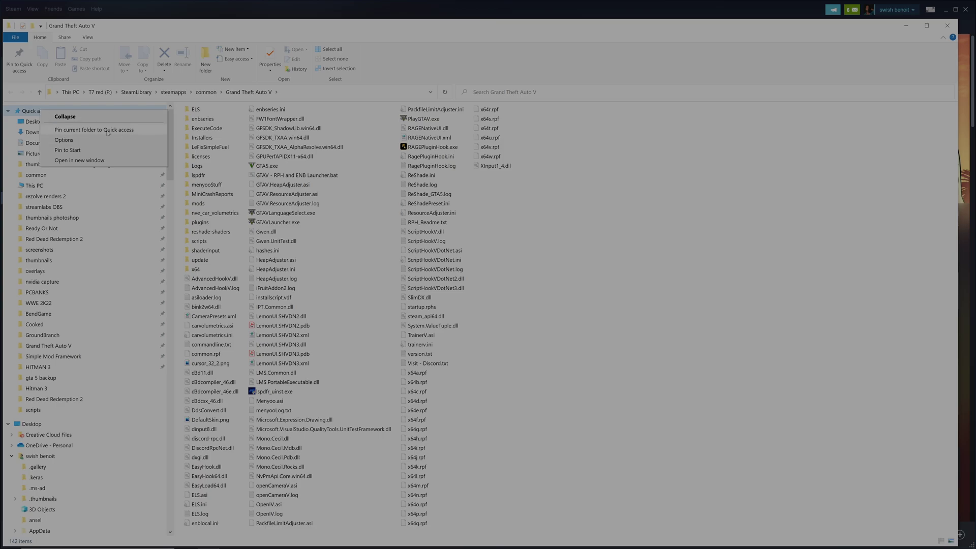
click(540, 374)
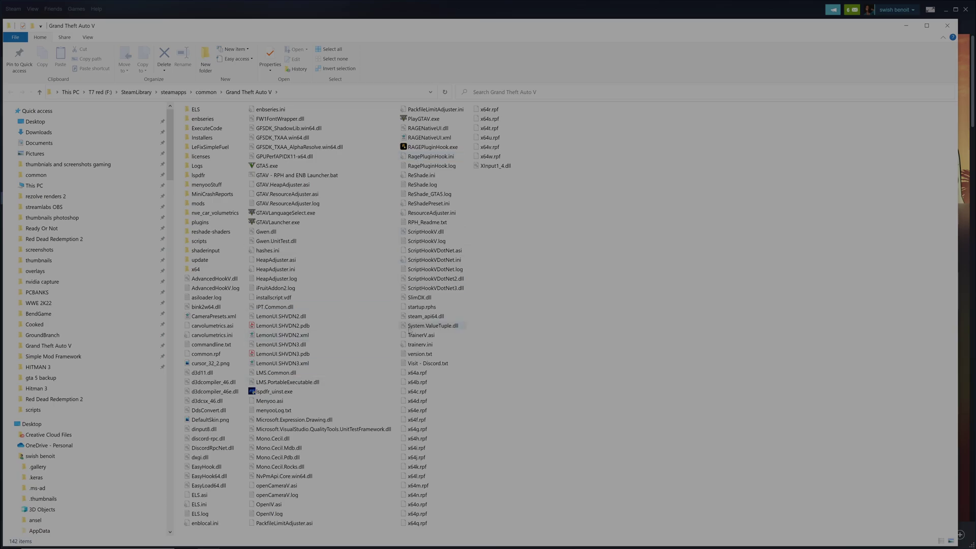
click(947, 26)
click(965, 9)
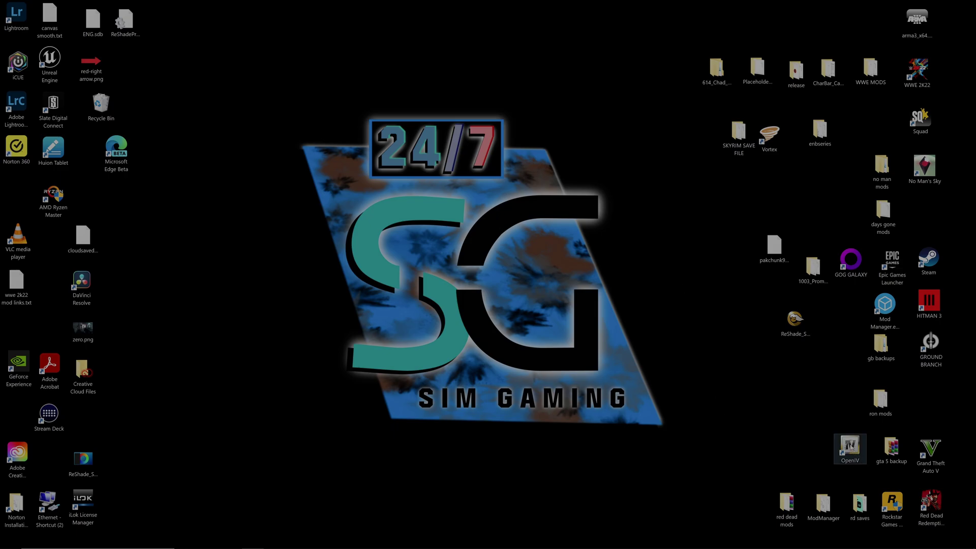
Start OpenIV on GTA V for Windows, minimize it, and open File Explorer
click(852, 450)
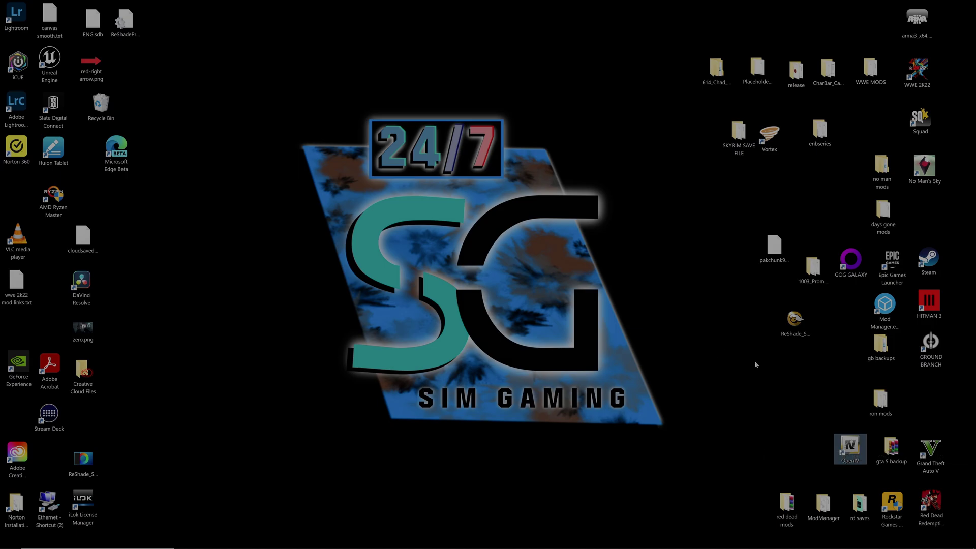
click(435, 283)
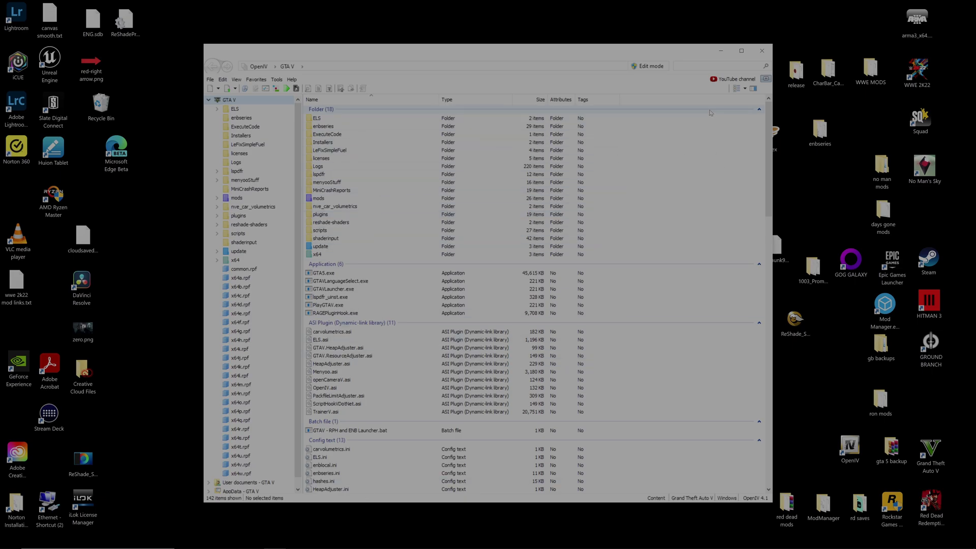
click(724, 54)
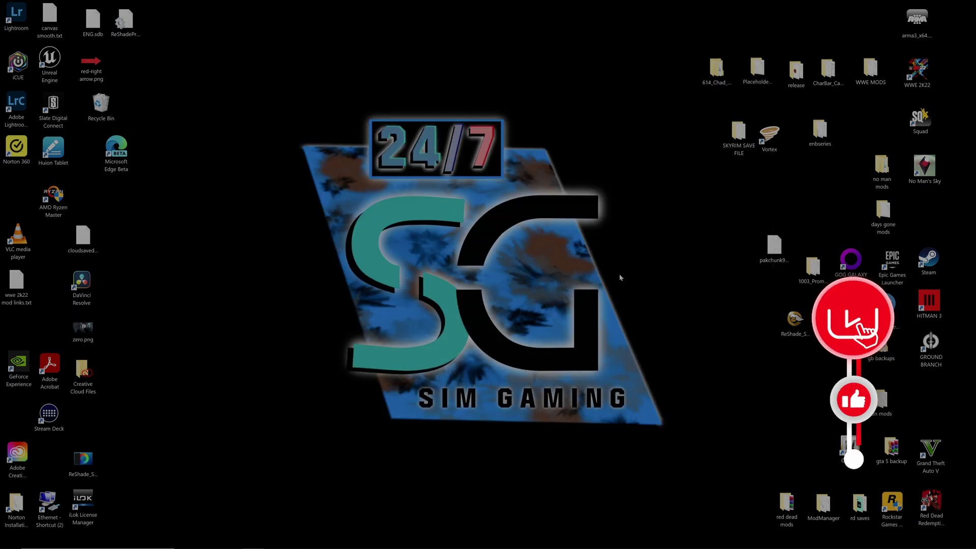
key(super)
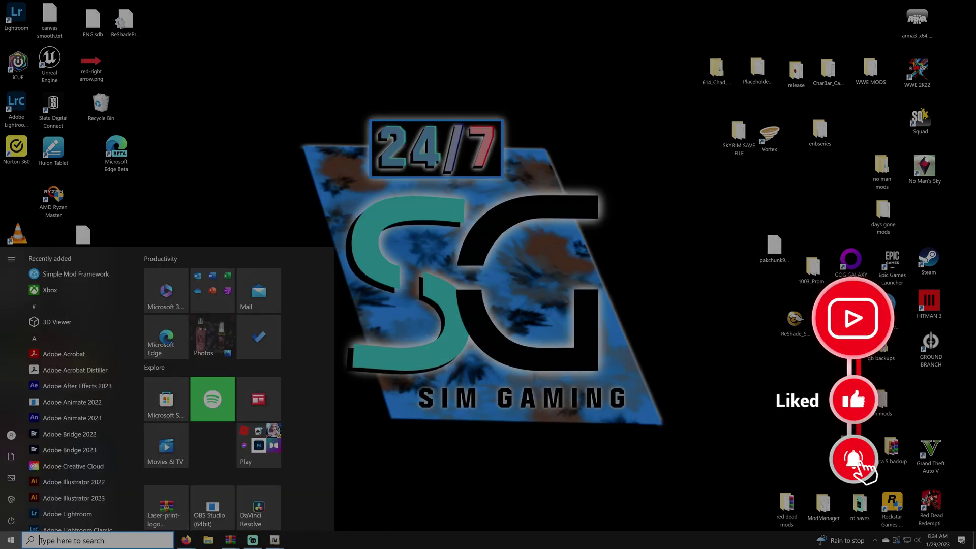
click(201, 544)
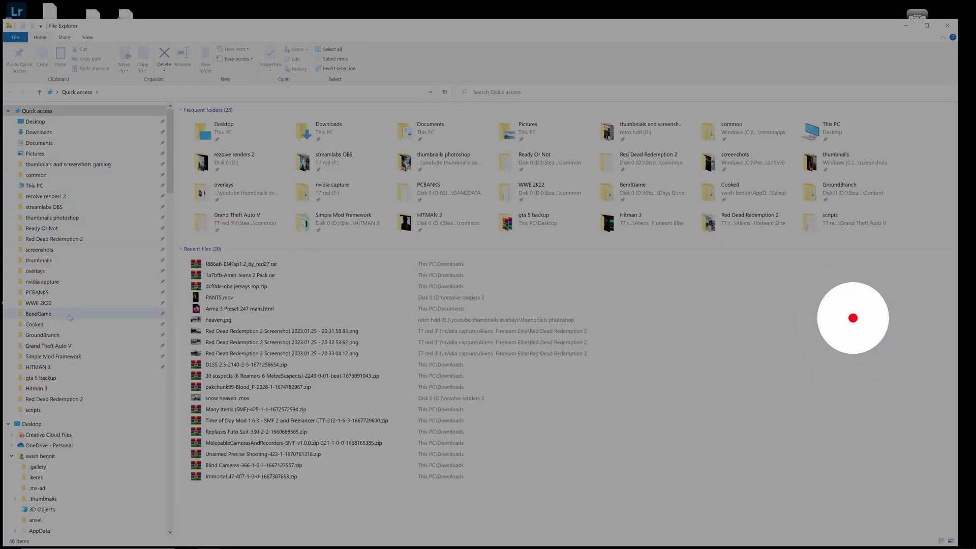
Create a new folder named 'mods' inside the Grand Theft Auto V folder
click(60, 347)
right_click(594, 198)
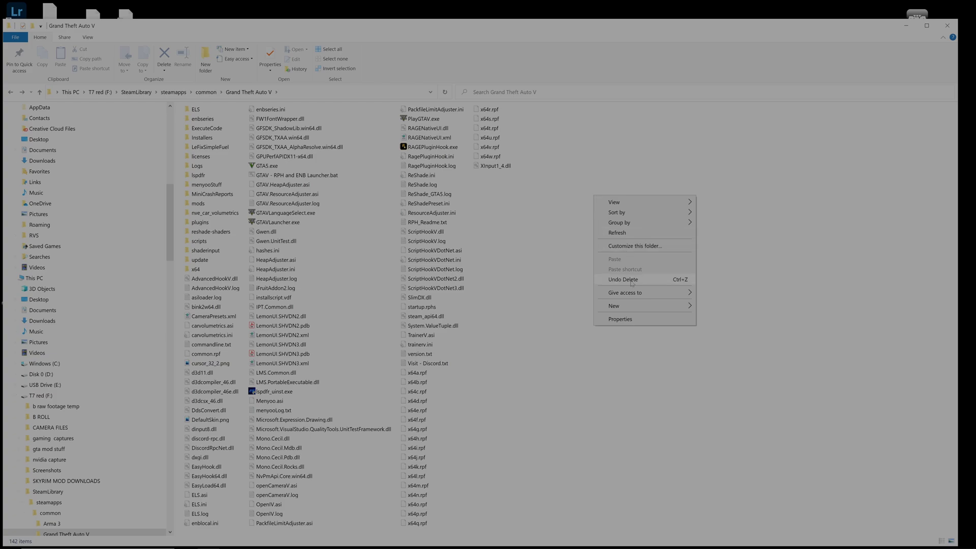
mouse_move(626, 305)
key(f)
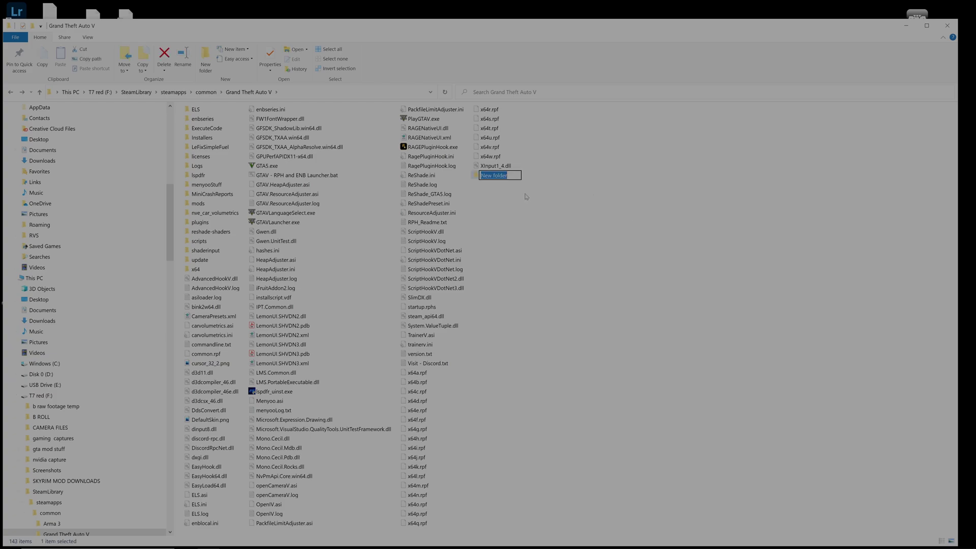
text(mods)
click(569, 250)
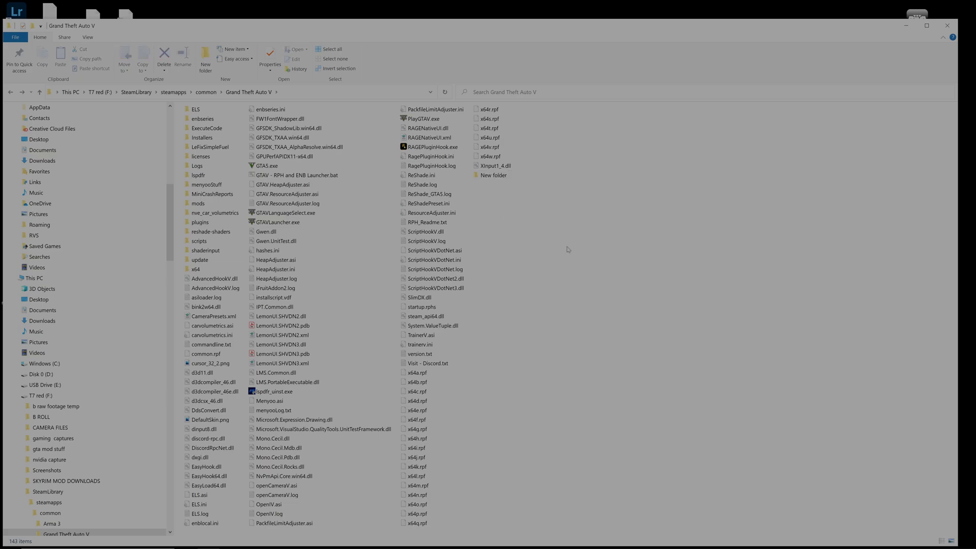
Copy the update and x64 folders plus x64v.rpf
click(199, 260)
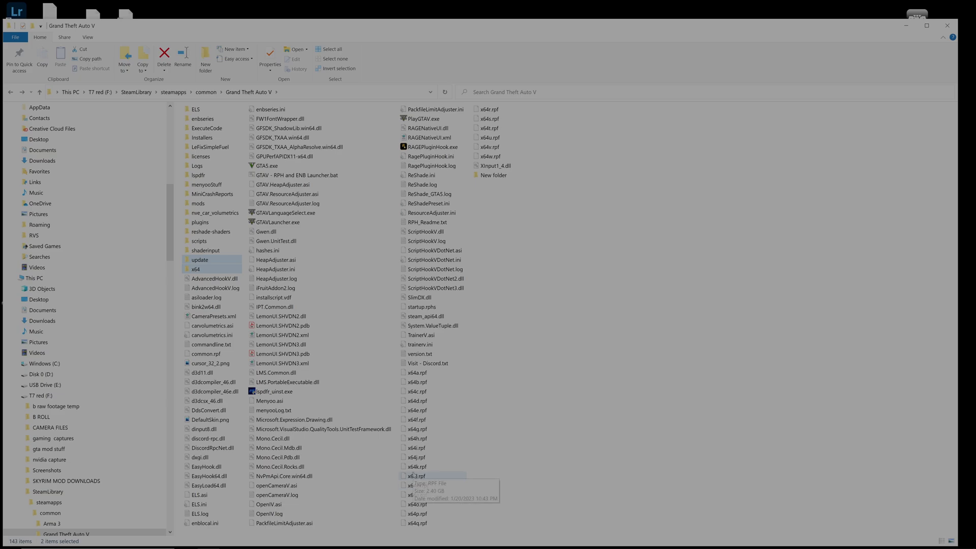
ctrl+click(497, 151)
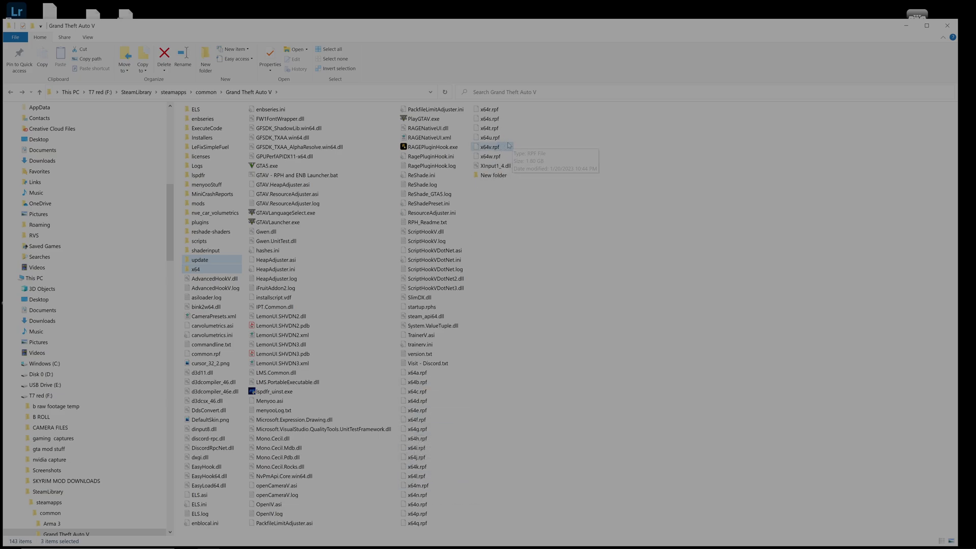
right_click(214, 268)
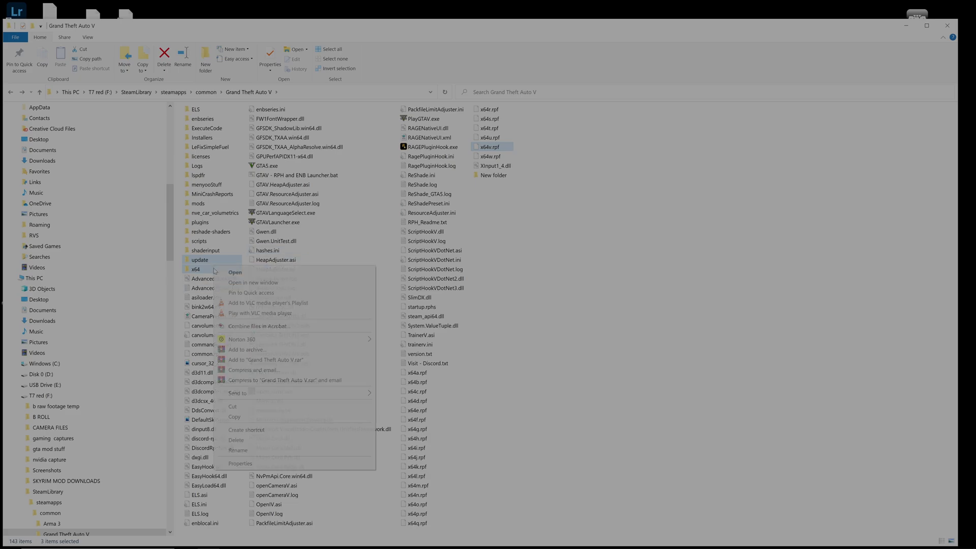
click(275, 422)
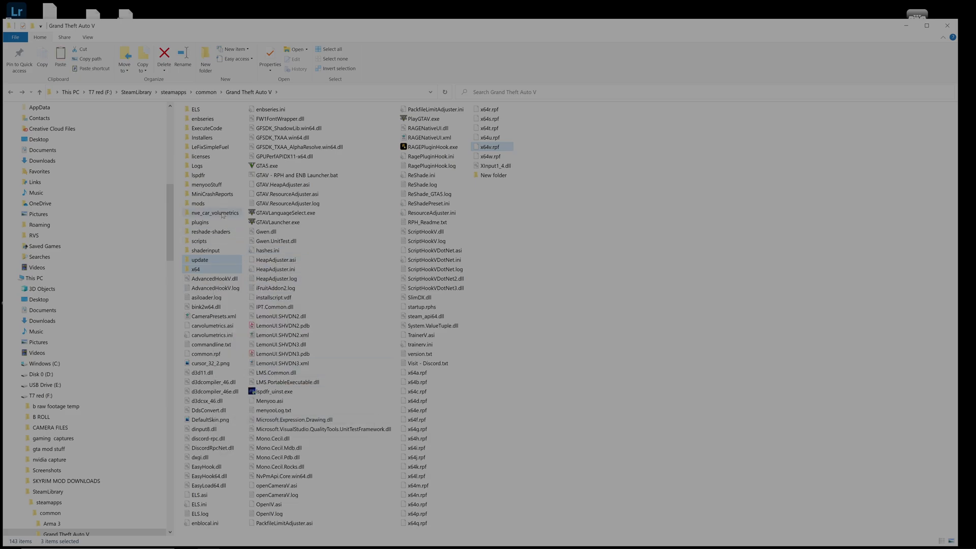
Check the mods folder without pasting, return to Grand Theft Auto V, and close Explorer
double_click(199, 205)
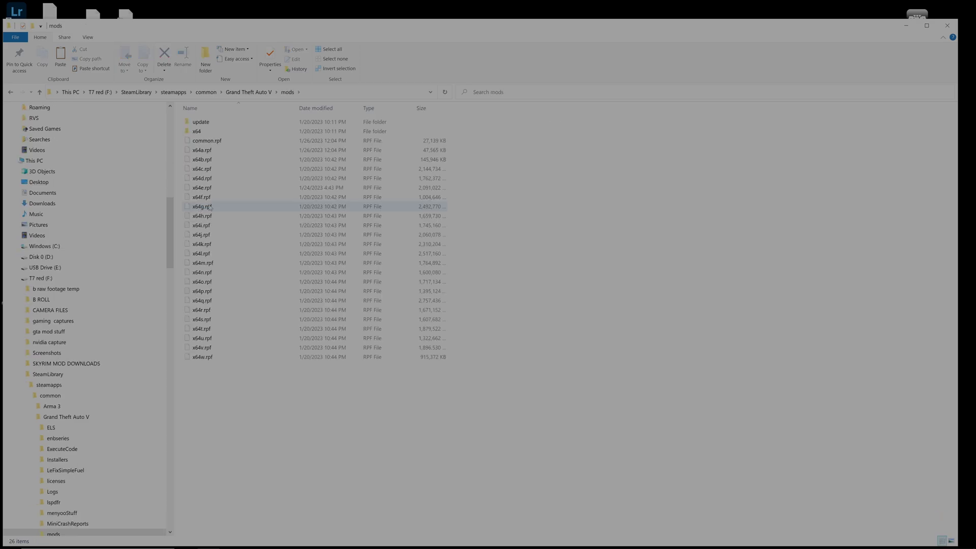
right_click(643, 275)
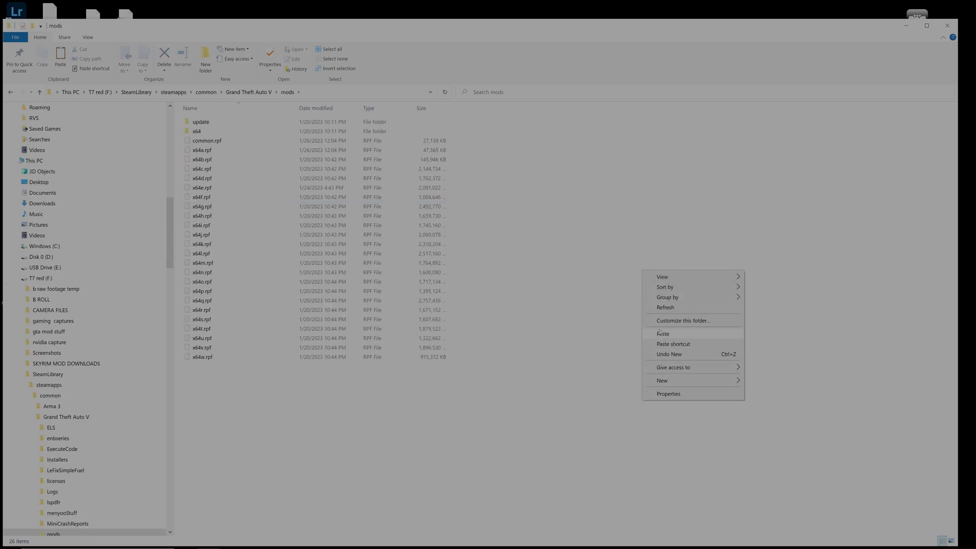
click(642, 341)
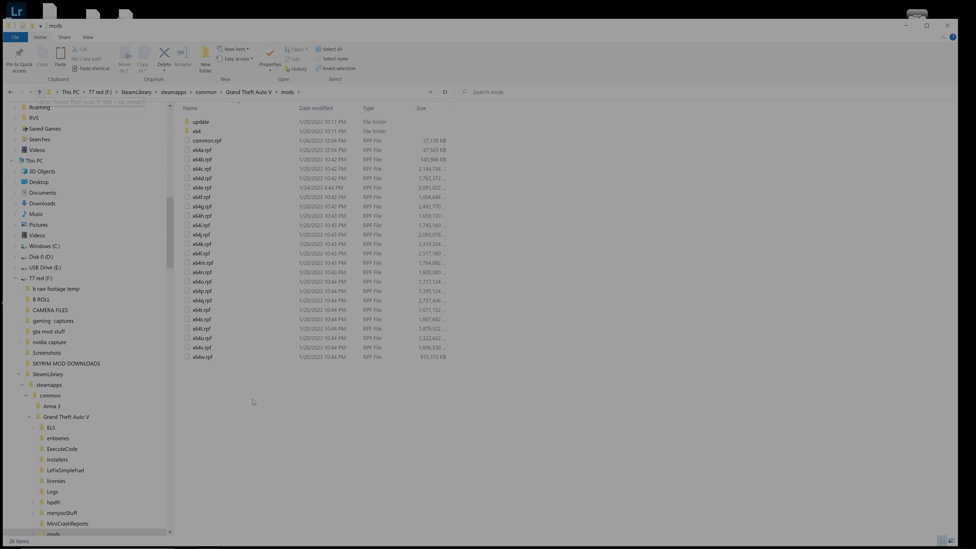
click(40, 92)
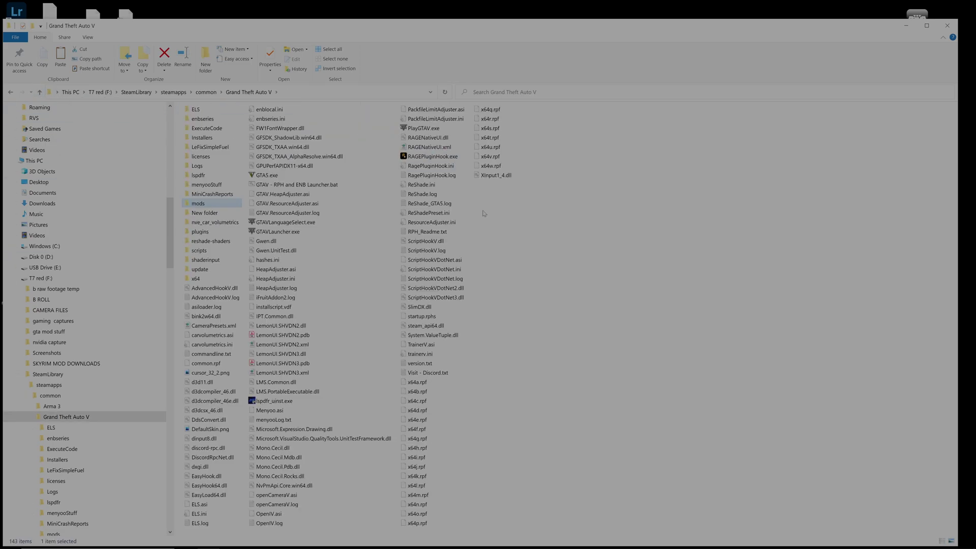
click(947, 27)
Bring the OpenIV GTA V window forward and move it up and left
key(super)
mouse_move(274, 540)
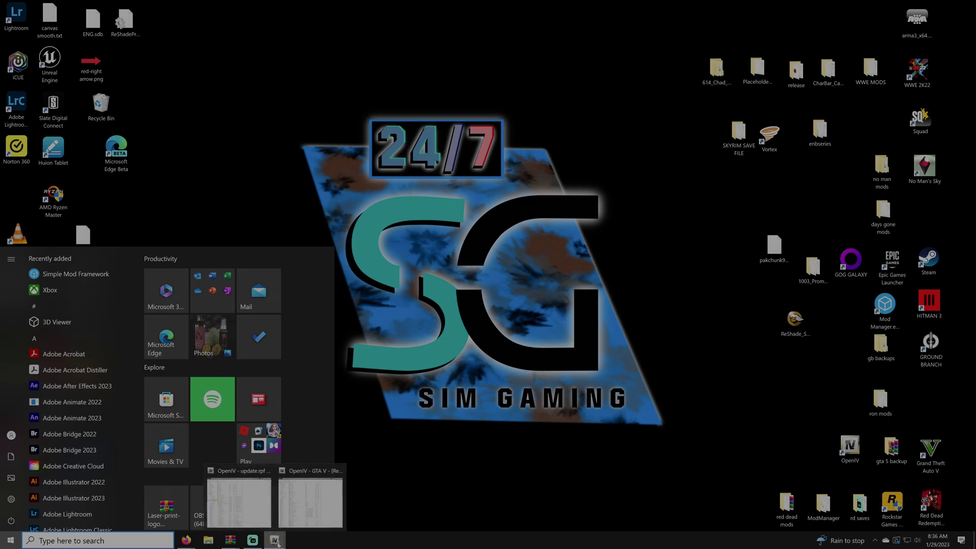
click(303, 495)
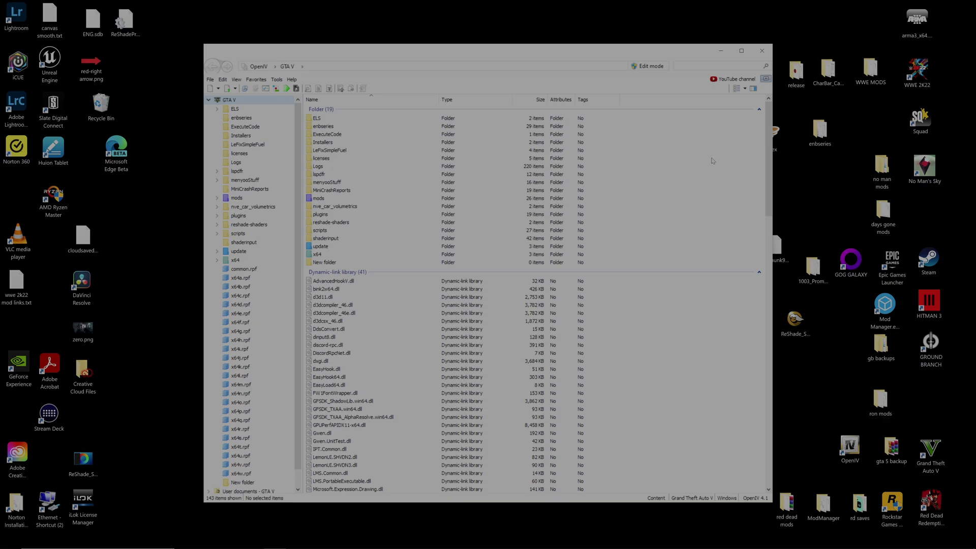
drag(646, 55, 605, 39)
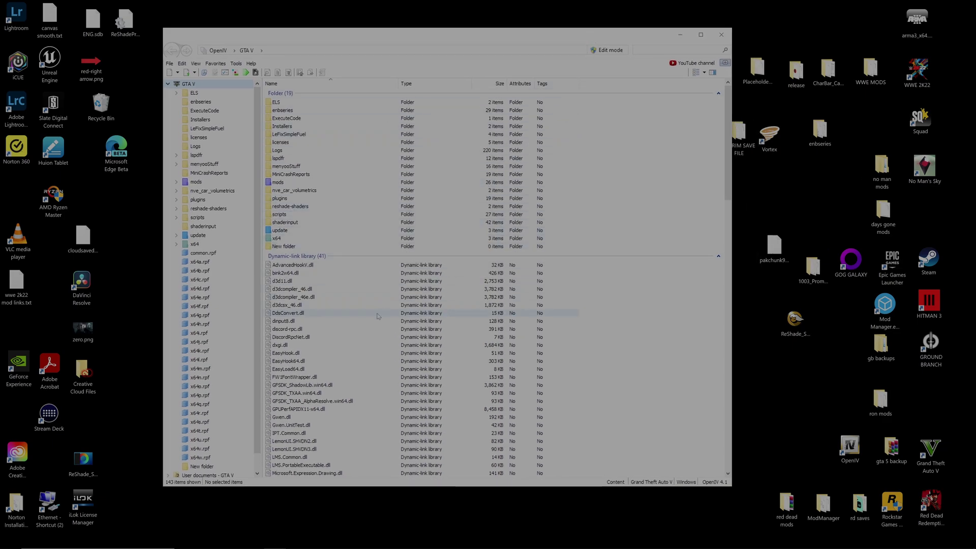
Switch to the browser's EMFsp Easy Mod Folder mod page
key(super)
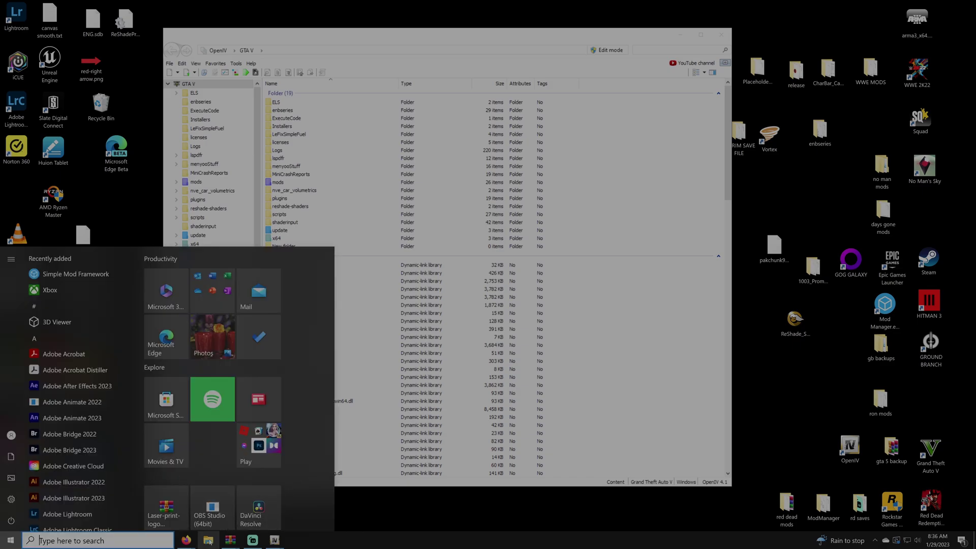
mouse_move(186, 539)
click(436, 505)
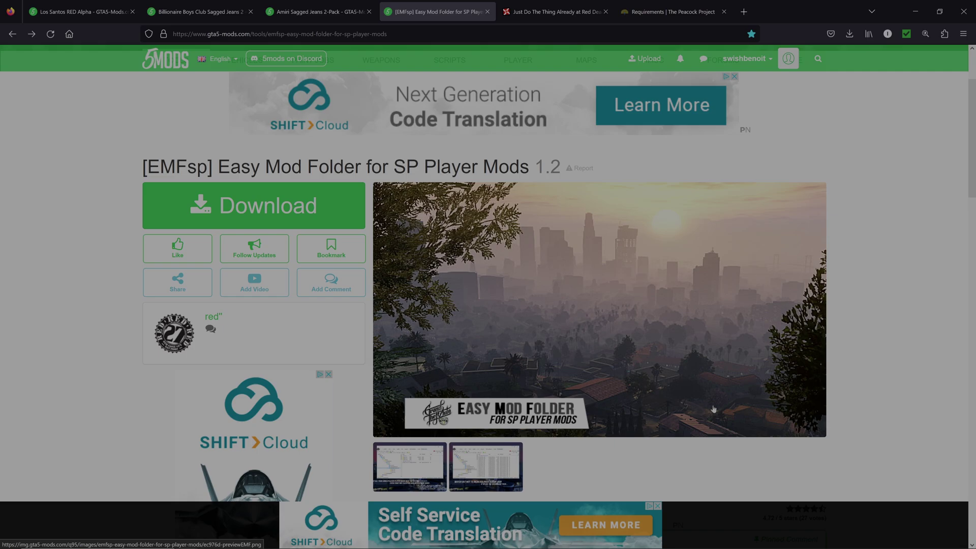
Download the EMFsp Easy Mod Folder 1.2 archive and open the .rar in WinRAR
scroll(610, 320, down, 2)
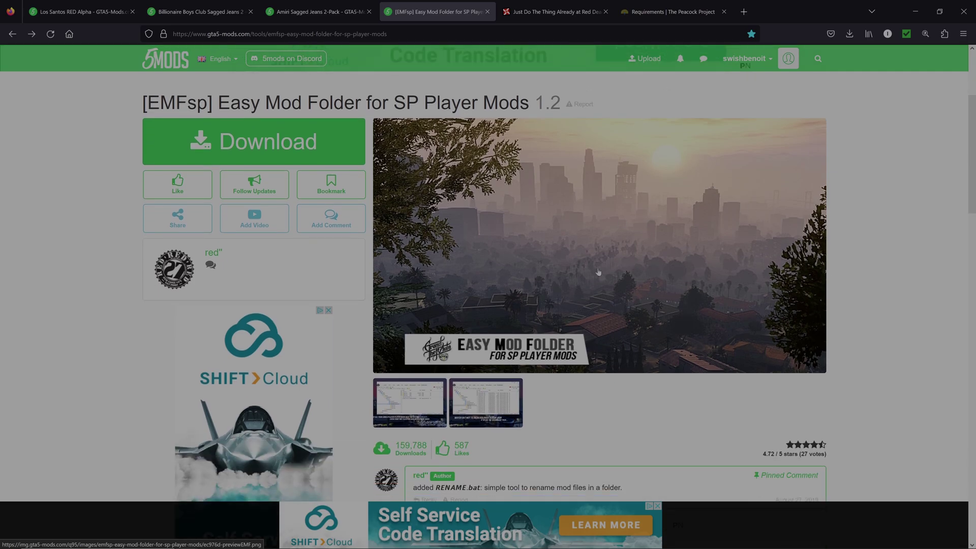
scroll(584, 298, down, 4)
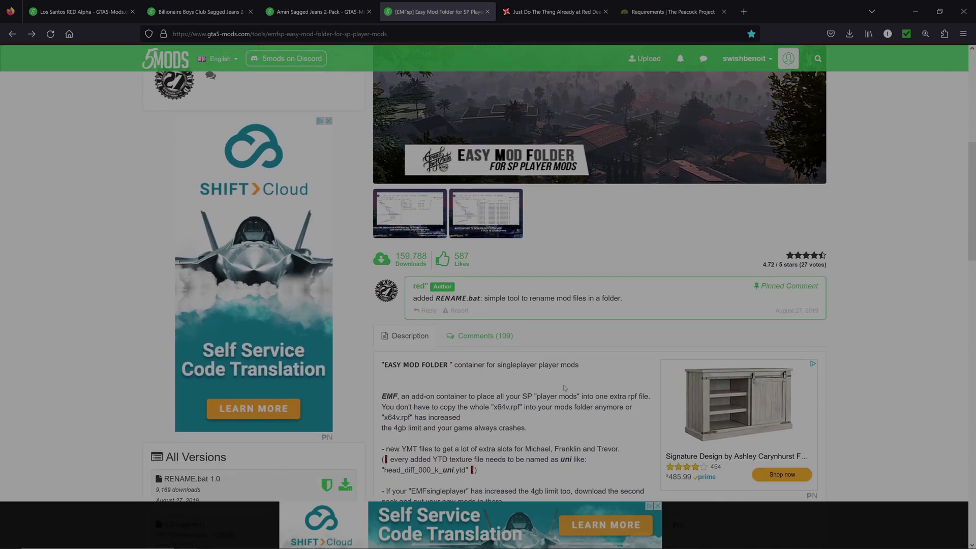
scroll(564, 388, up, 5)
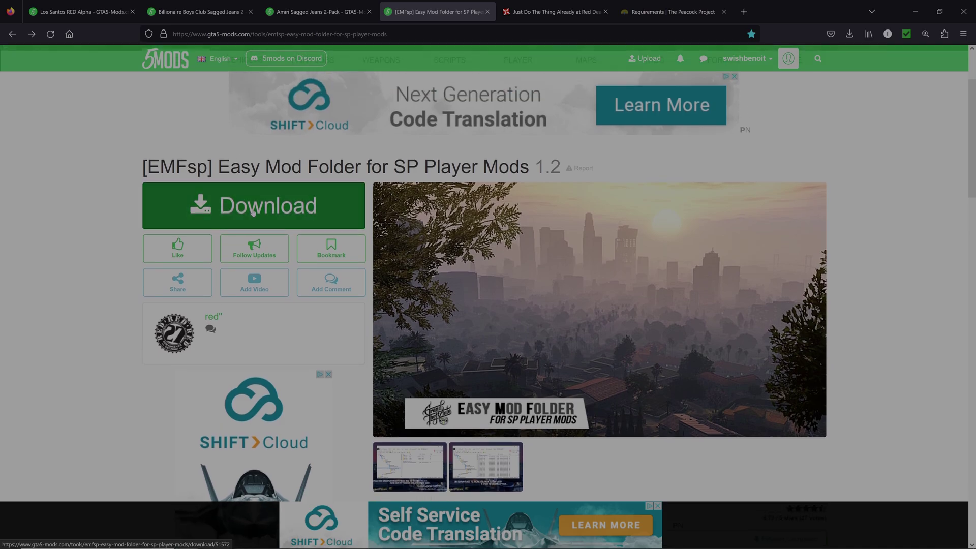
click(253, 213)
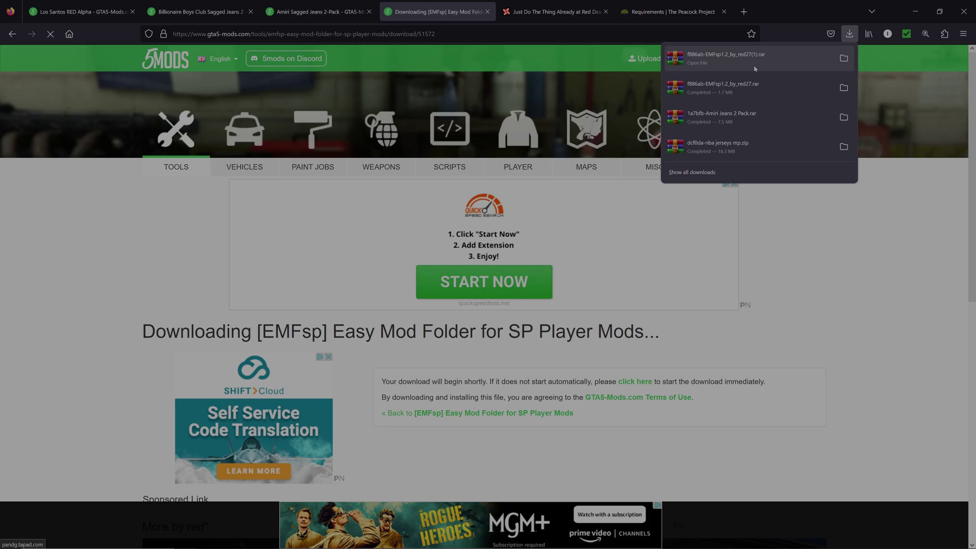
click(738, 59)
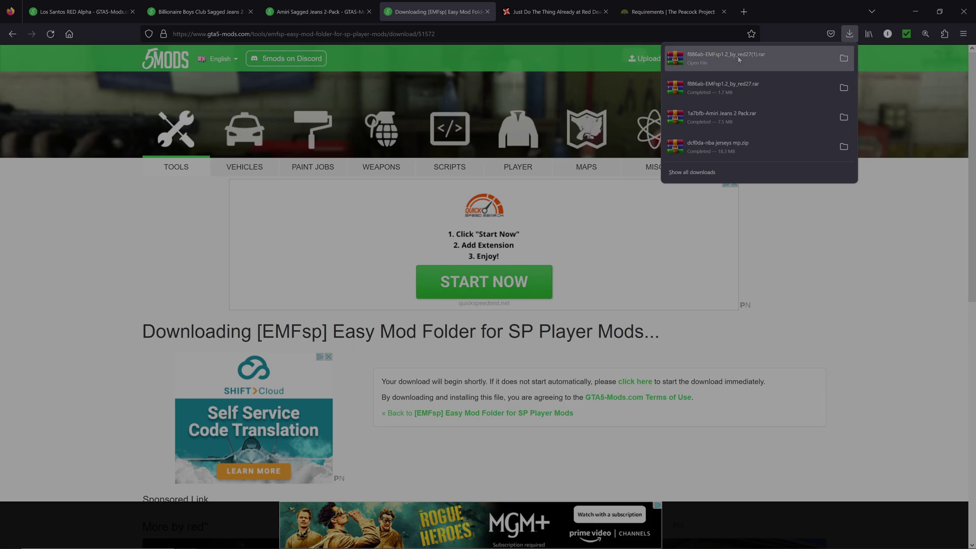
click(505, 292)
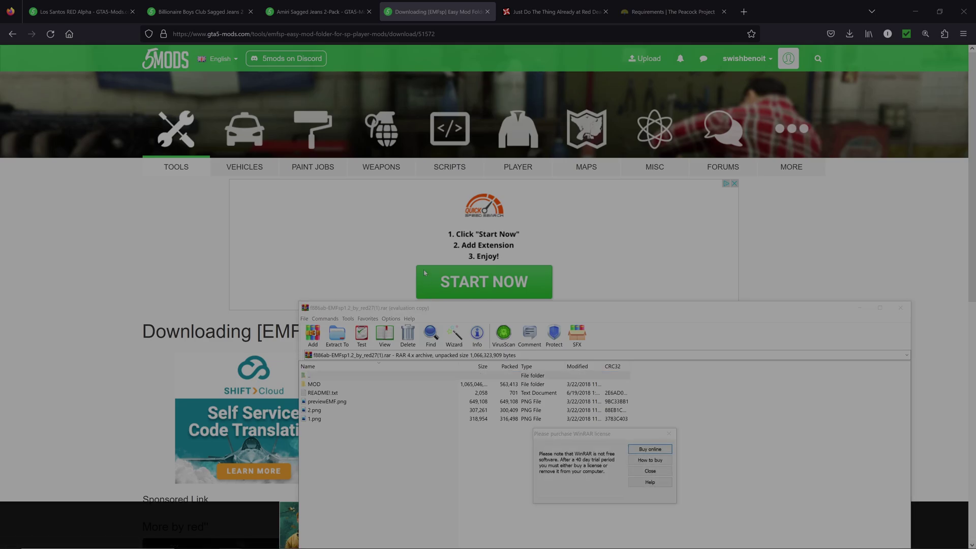
Dismiss the WinRAR licence reminder and browse the archive to MOD\dlcpacks
click(651, 471)
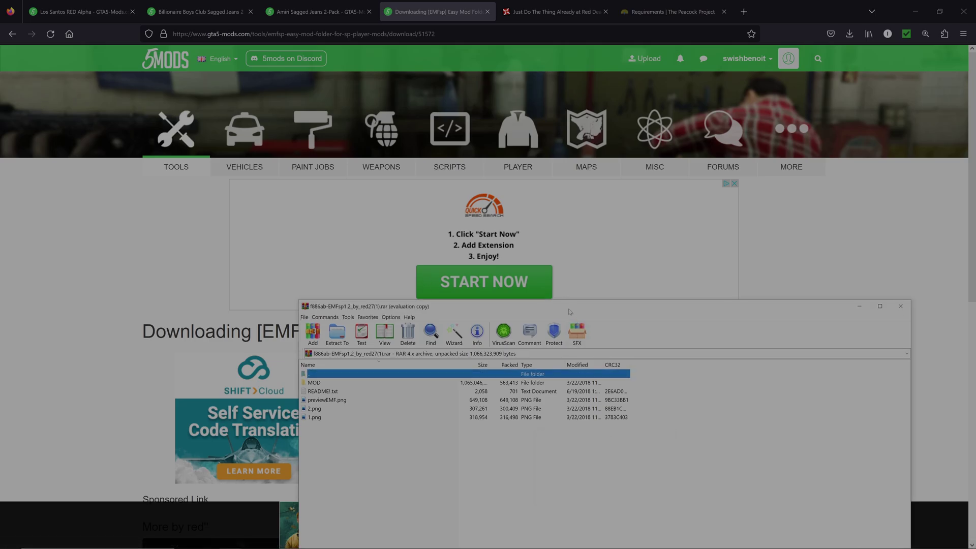
drag(570, 314, 525, 218)
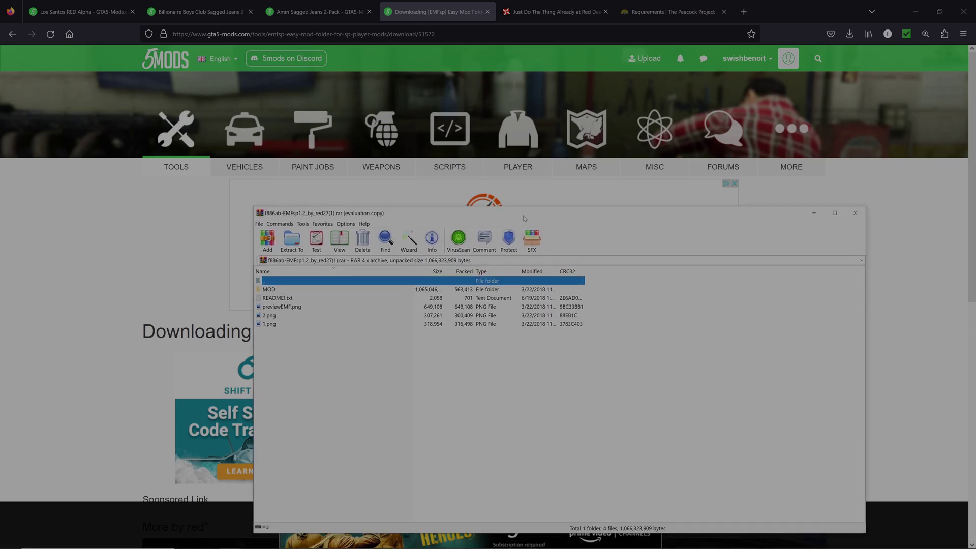
double_click(274, 290)
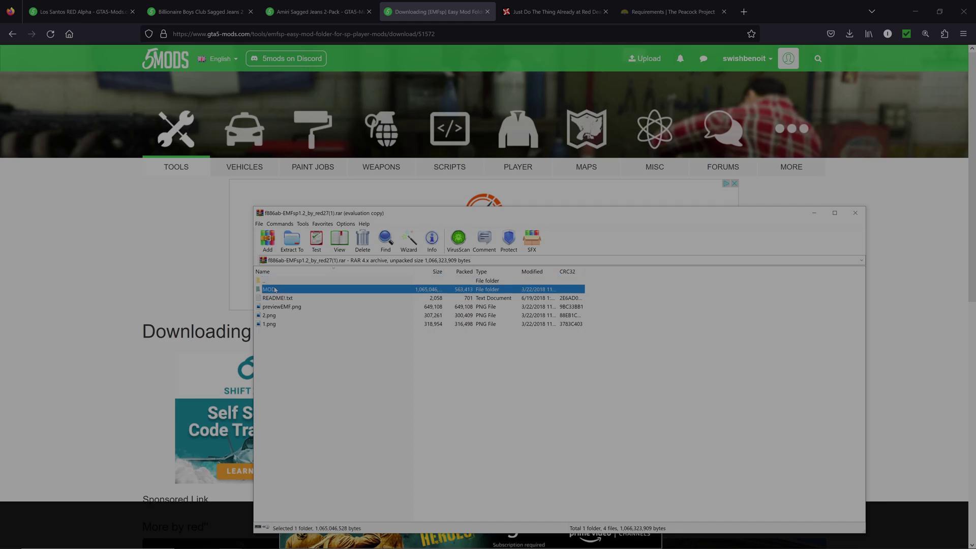
double_click(277, 290)
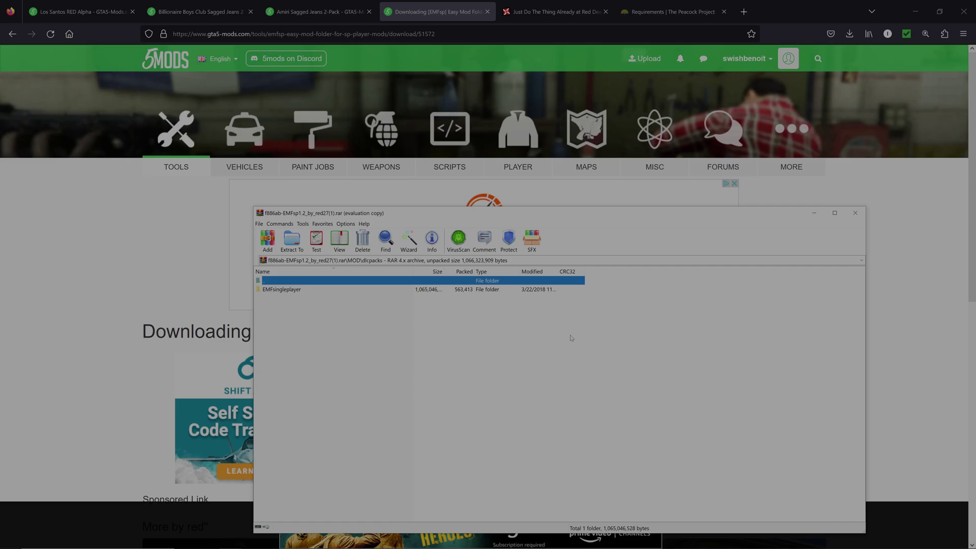
Minimize WinRAR and Firefox, then reposition the OpenIV window
click(814, 212)
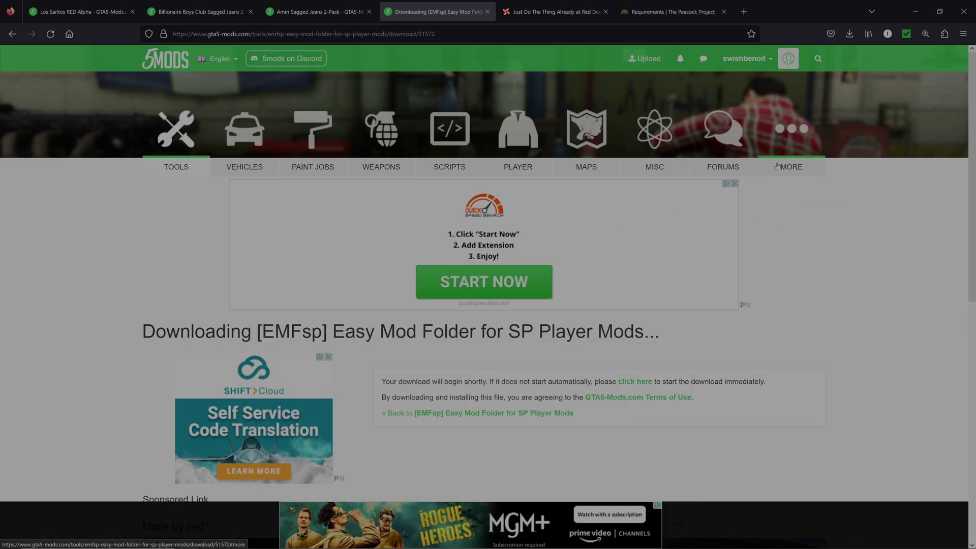
click(914, 11)
mouse_move(421, 37)
mouse_down()
mouse_move(443, 39)
mouse_move(426, 38)
mouse_up()
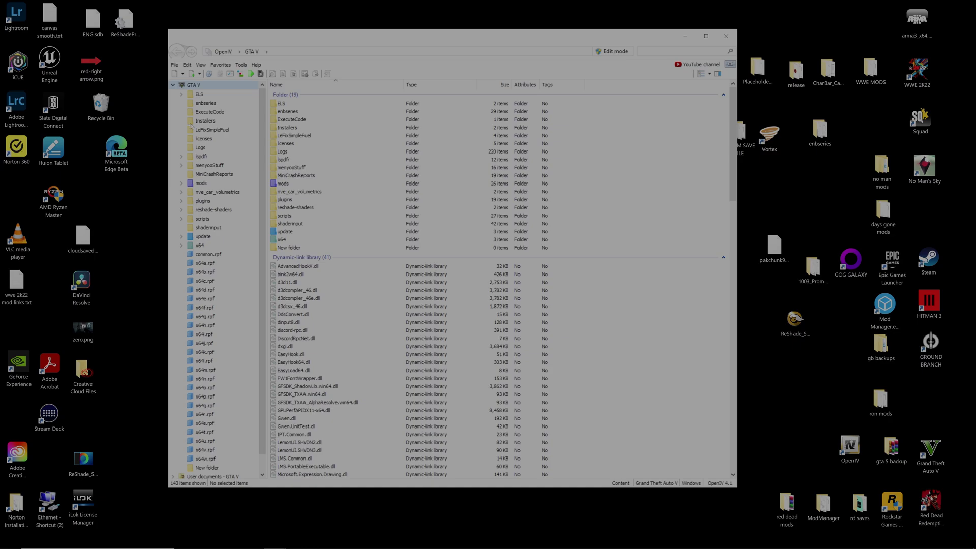
Open mods\update\x64\dlcpacks in OpenIV and switch edit mode on
double_click(283, 184)
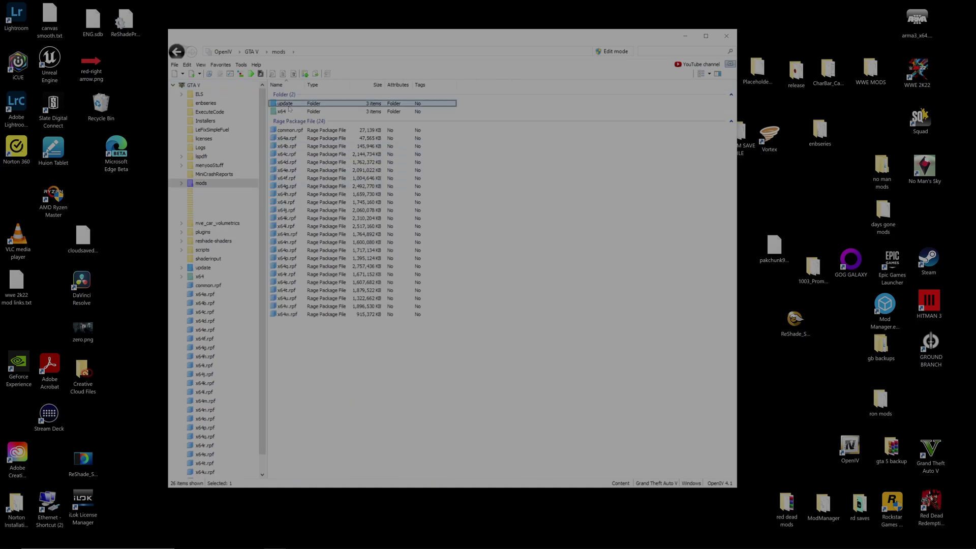
double_click(286, 104)
click(285, 105)
double_click(285, 104)
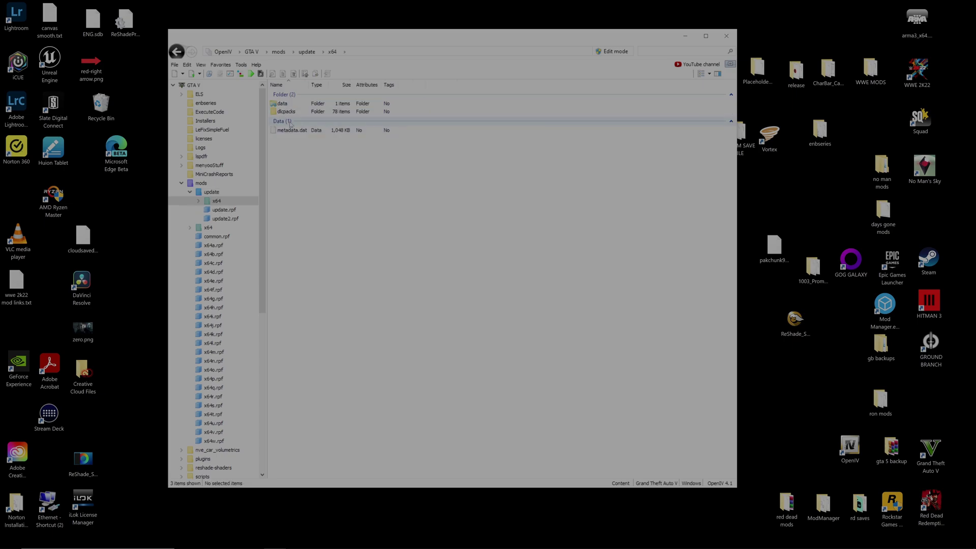
double_click(289, 112)
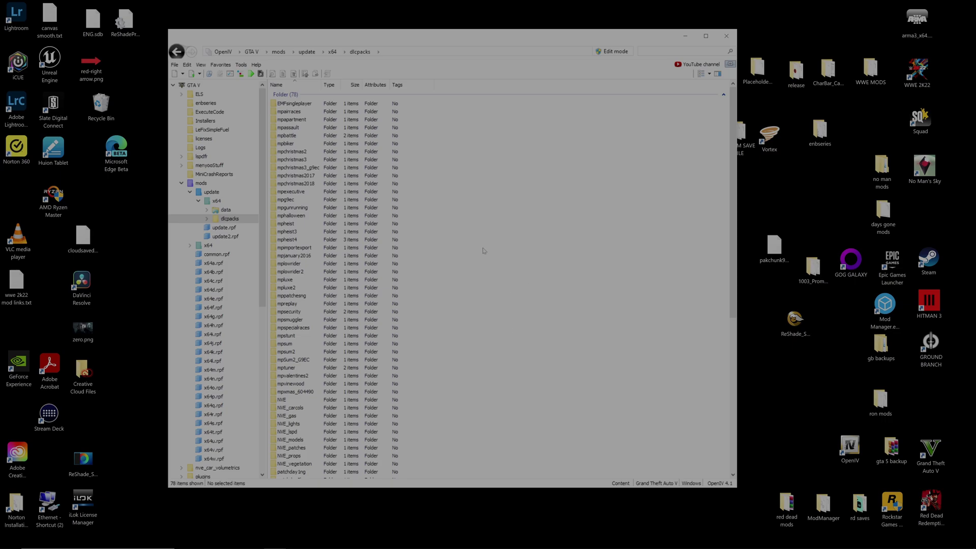
click(616, 53)
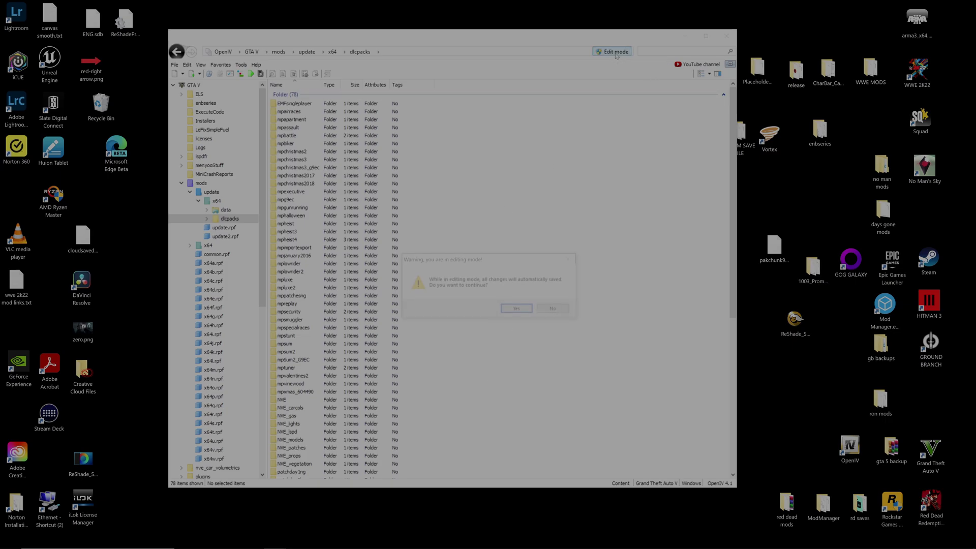
click(518, 309)
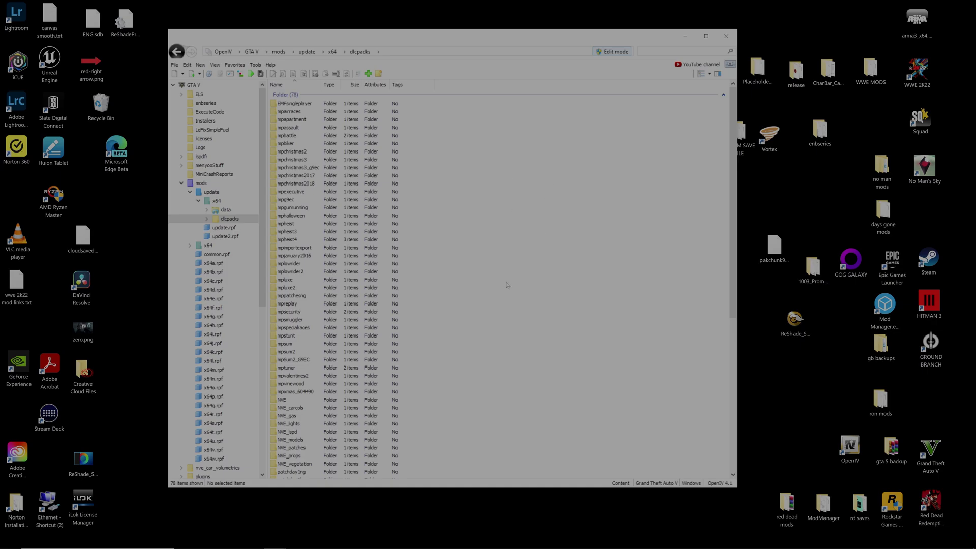
Open a new File Explorer window with Win+E
key(super)
key(super)
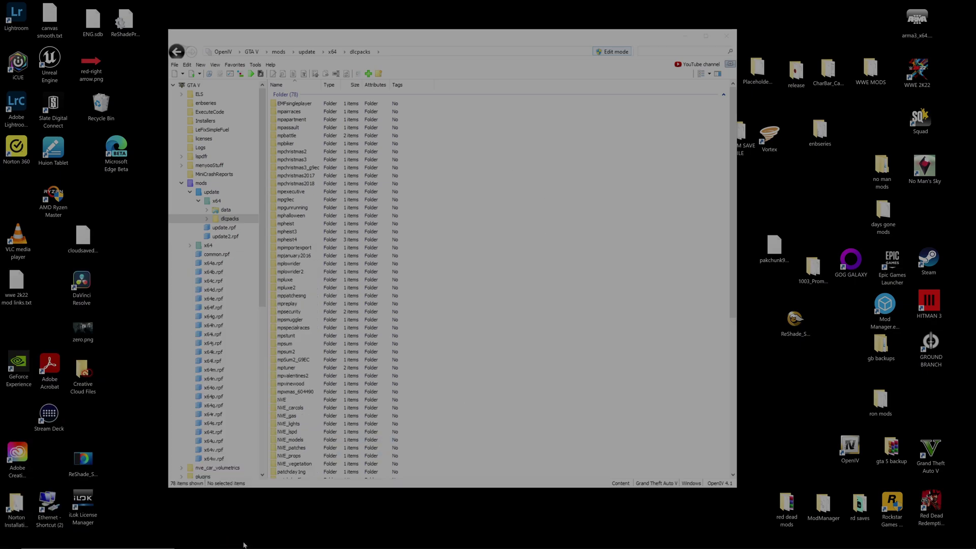
key(super+e)
key(super)
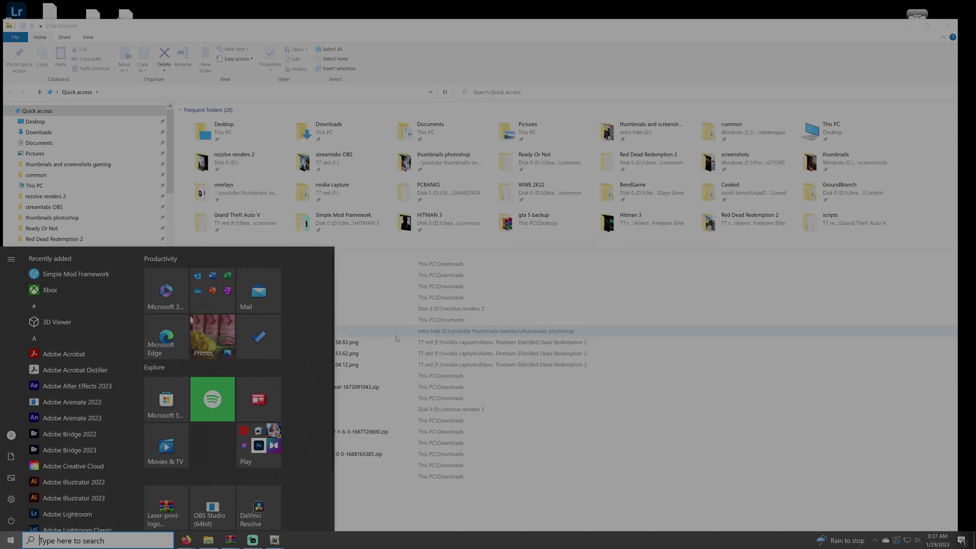
key(super)
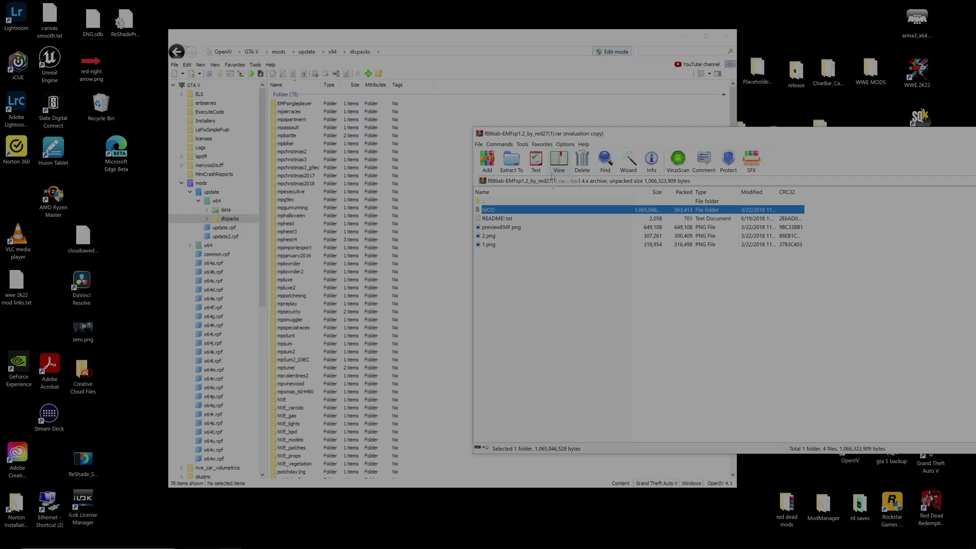
Open MOD\dlcpacks in the WinRAR archive and select EMFsingleplayer
double_click(487, 213)
double_click(487, 211)
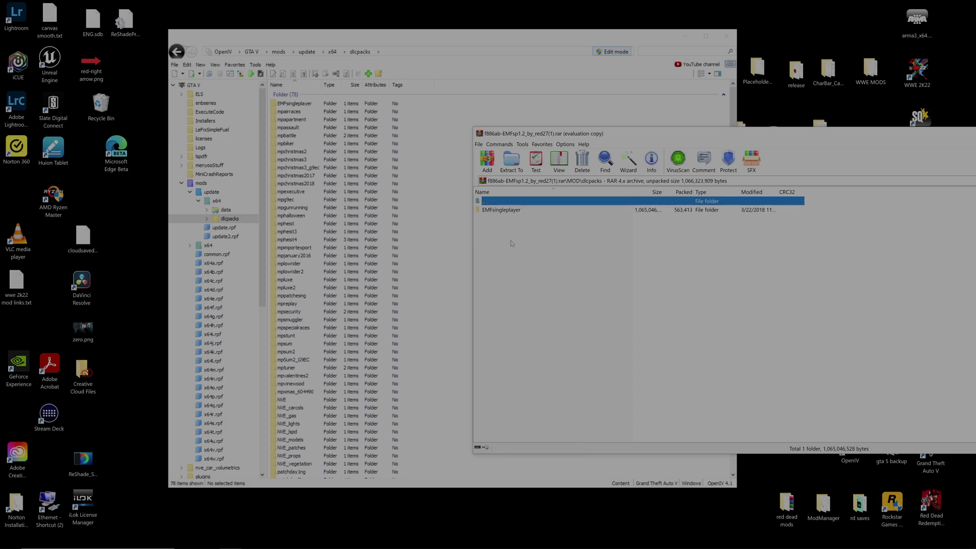
click(522, 211)
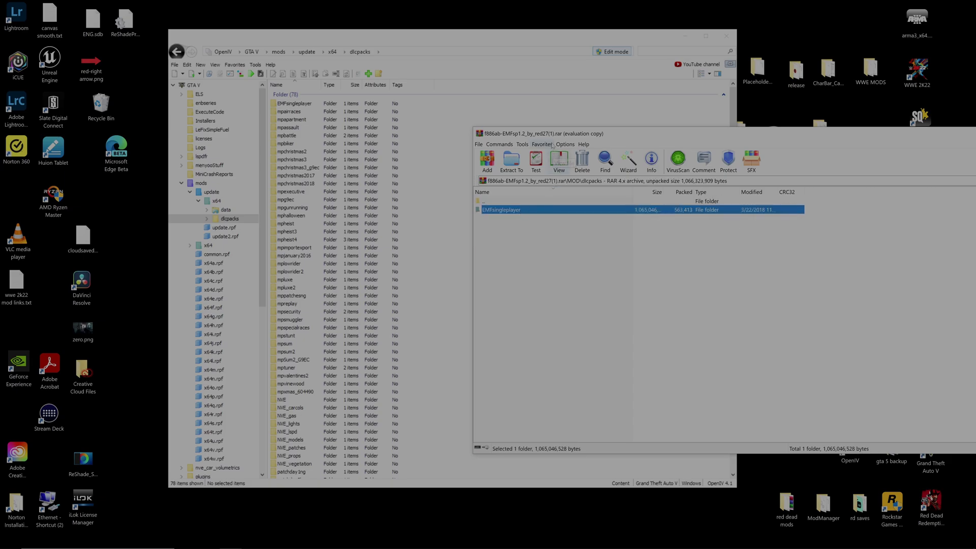
Drag EMFsingleplayer onto OpenIV's dlcpacks list, then minimize WinRAR
drag(553, 135, 668, 111)
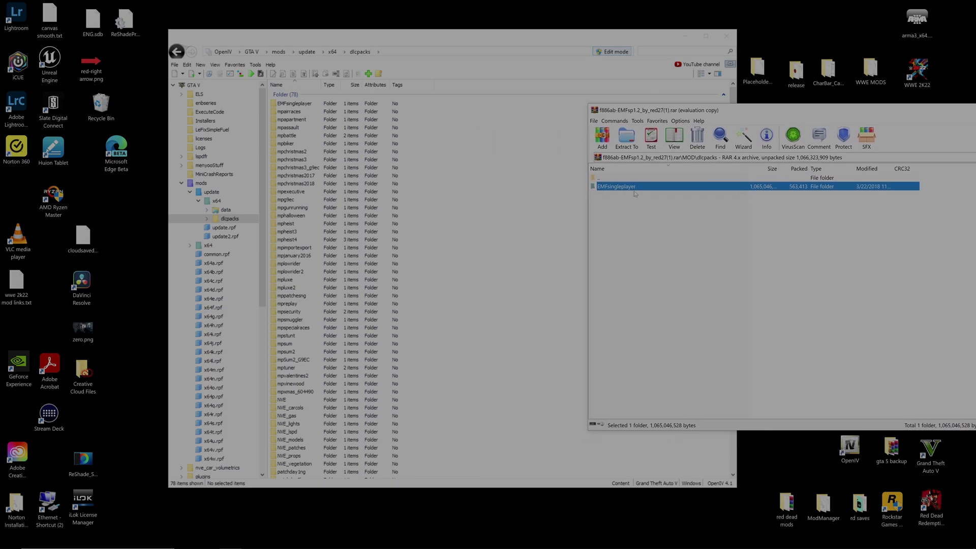
drag(634, 193, 588, 235)
drag(965, 110, 811, 116)
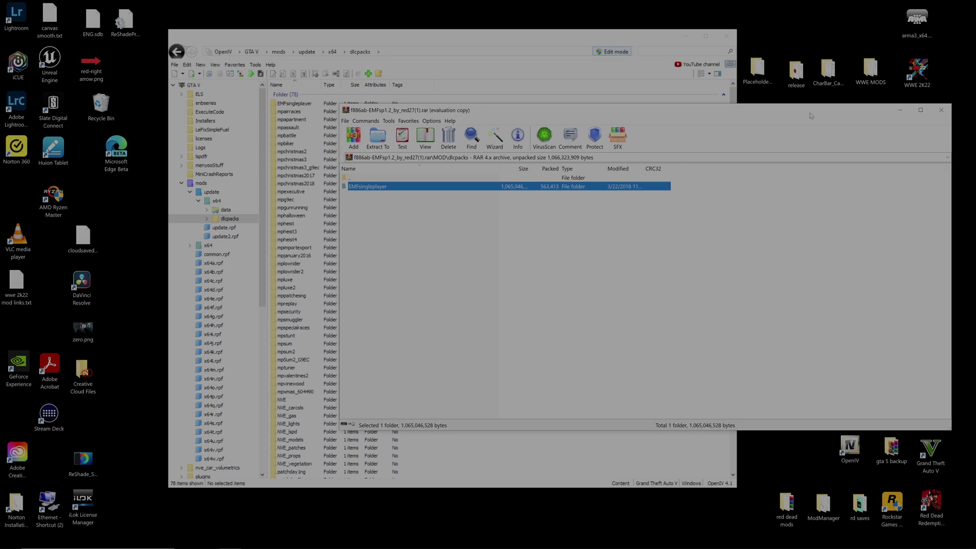
click(900, 110)
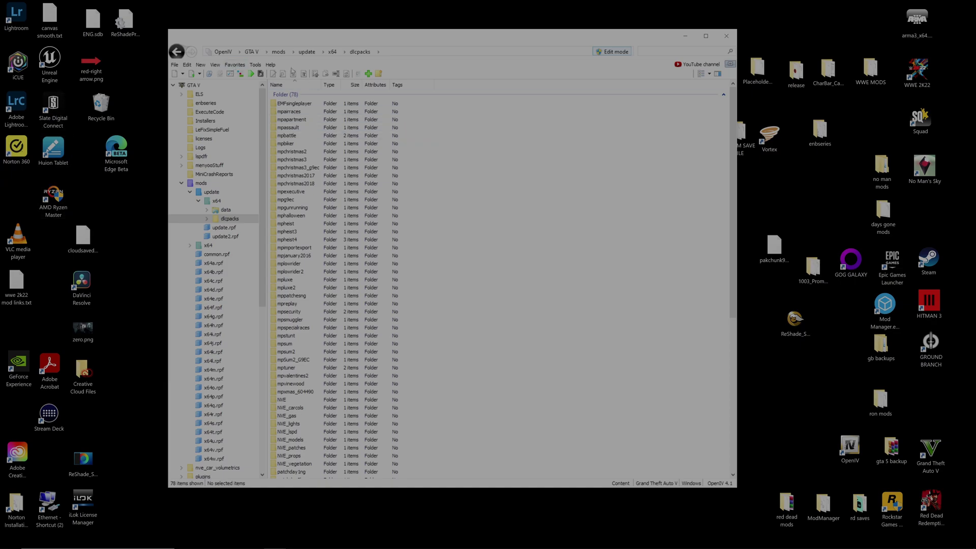
Navigate OpenIV to mods\update\update.rpf\common\data
click(278, 52)
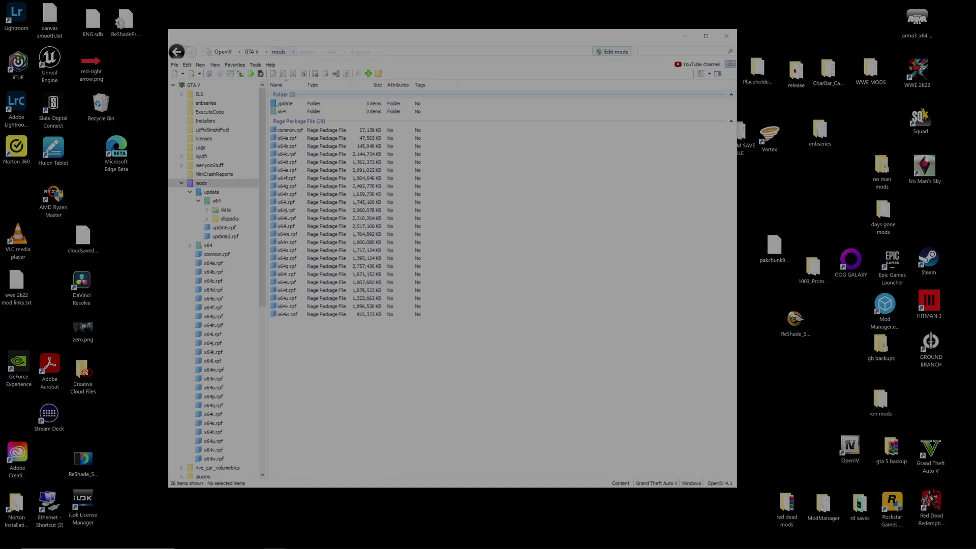
double_click(287, 106)
click(288, 123)
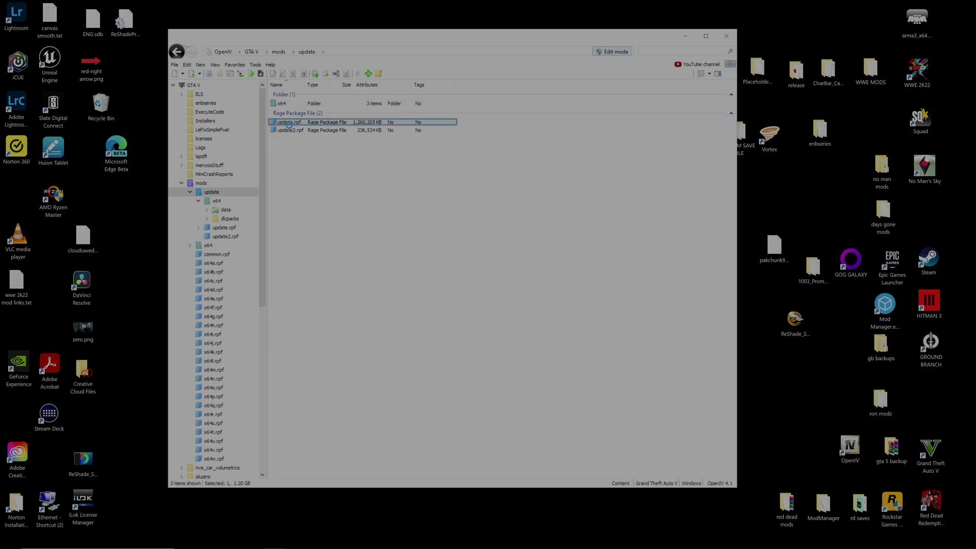
double_click(289, 123)
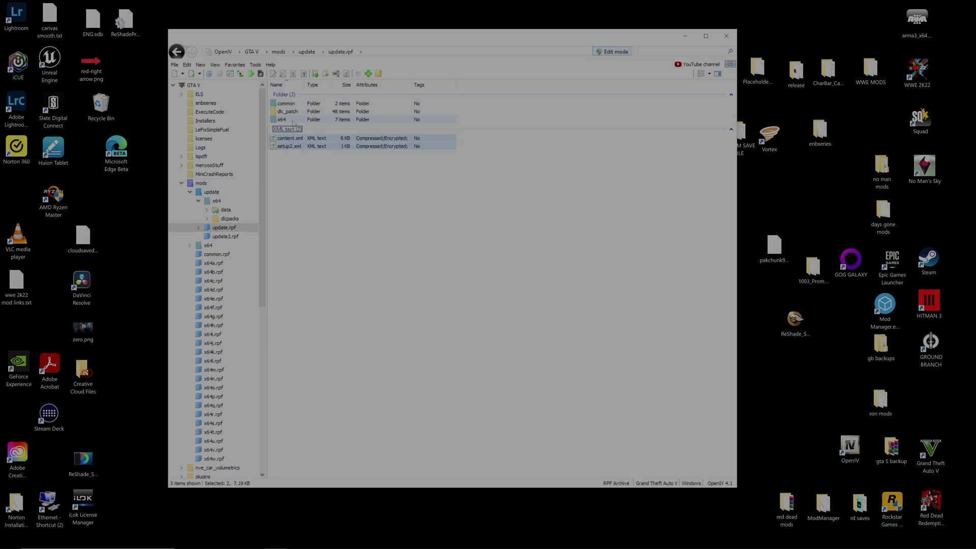
double_click(297, 104)
double_click(284, 104)
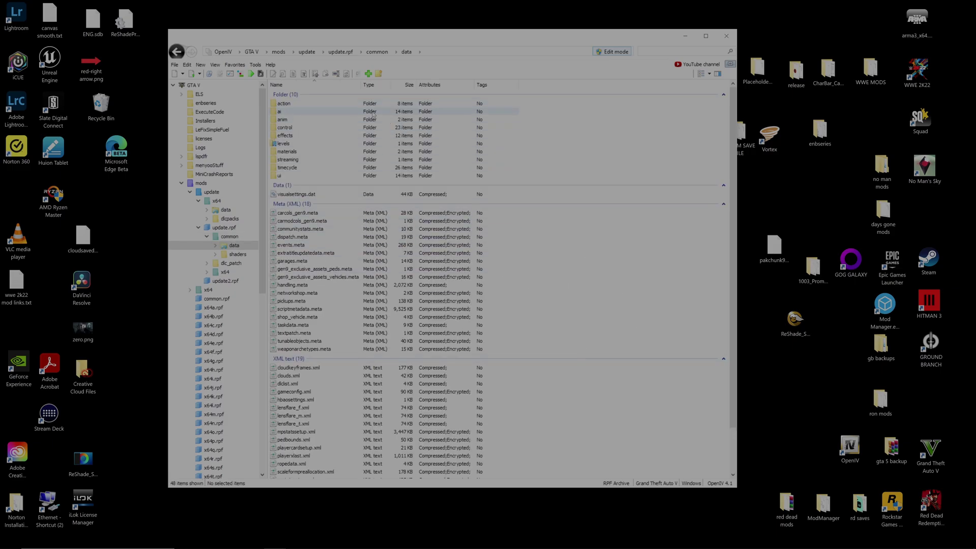
Jump to the 'data in update.rpf' Favorites location and scroll the file list
click(237, 67)
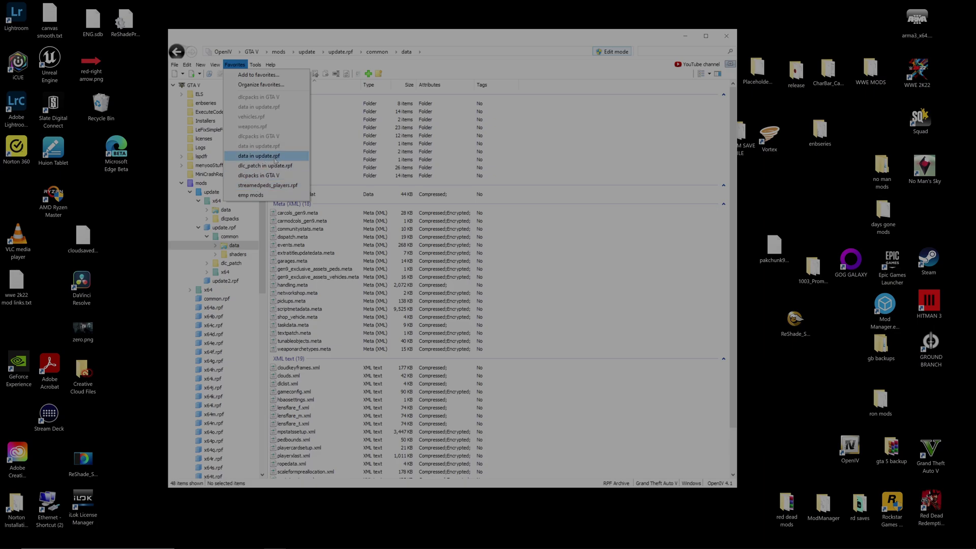
click(277, 160)
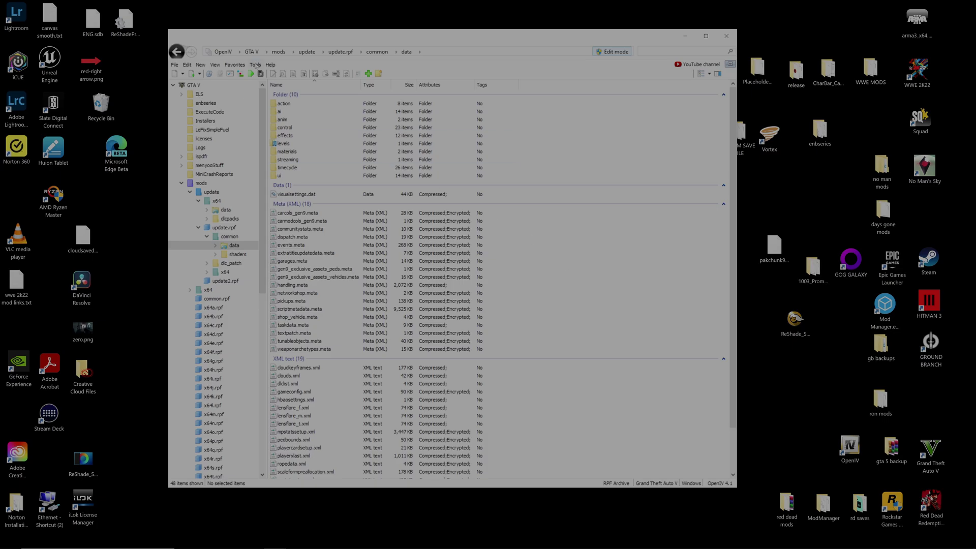
click(235, 65)
click(656, 348)
scroll(546, 254, down, 2)
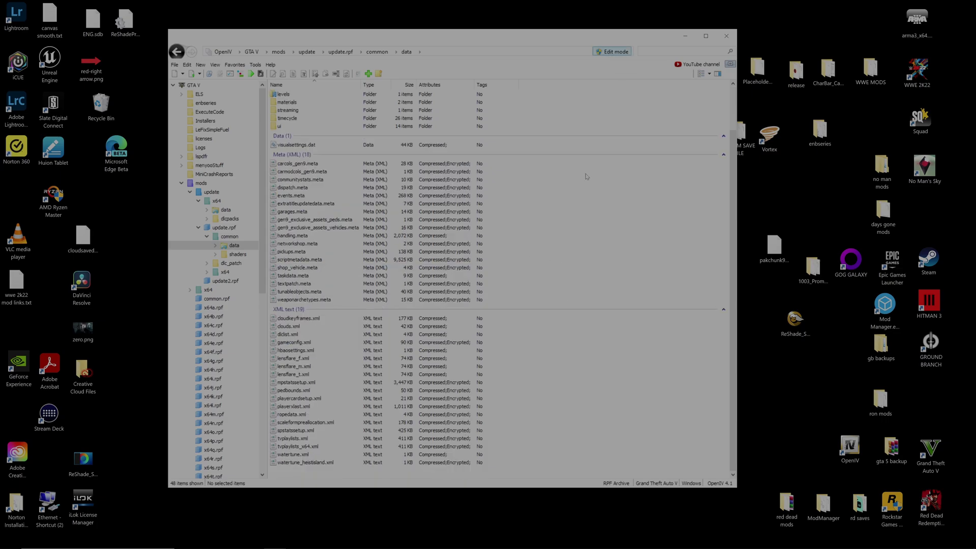
right_click(289, 336)
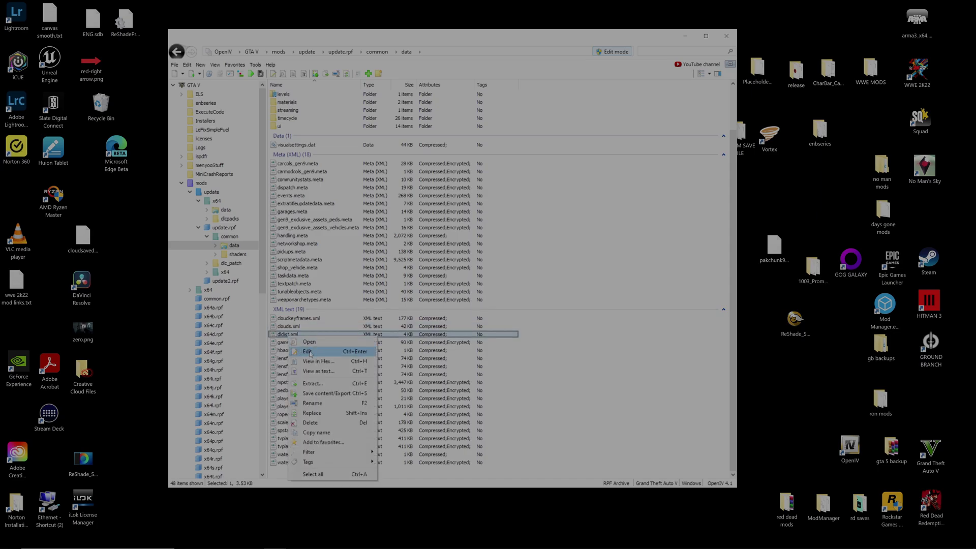
click(308, 352)
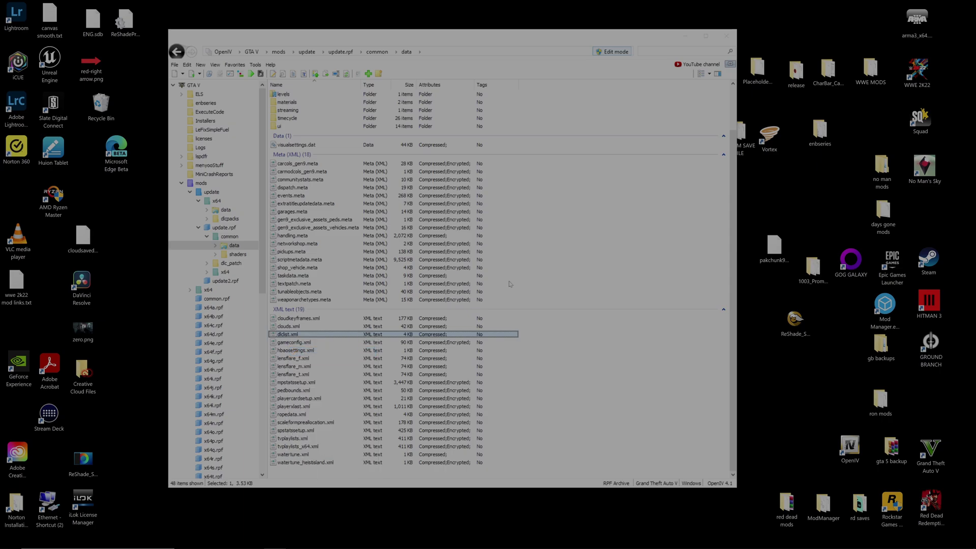
scroll(525, 222, down, 19)
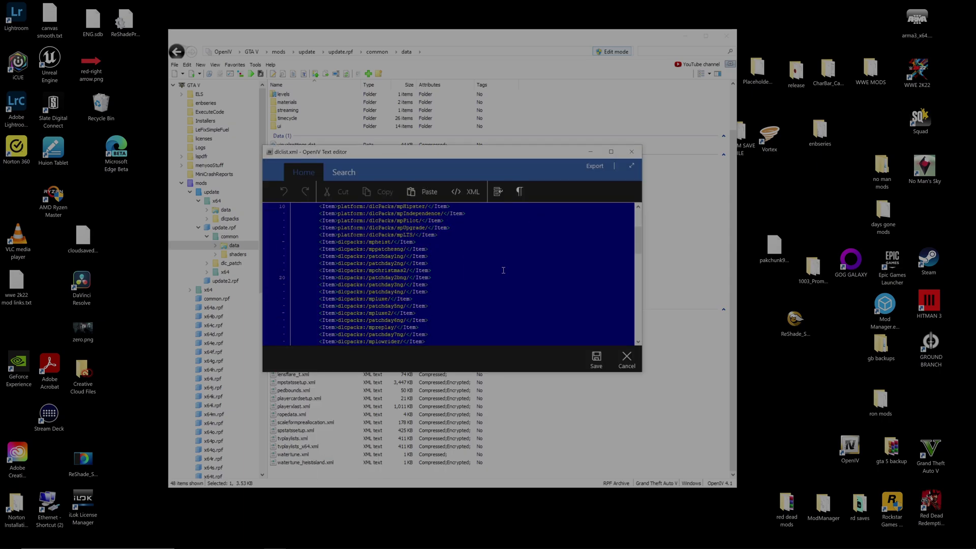
scroll(483, 295, down, 6)
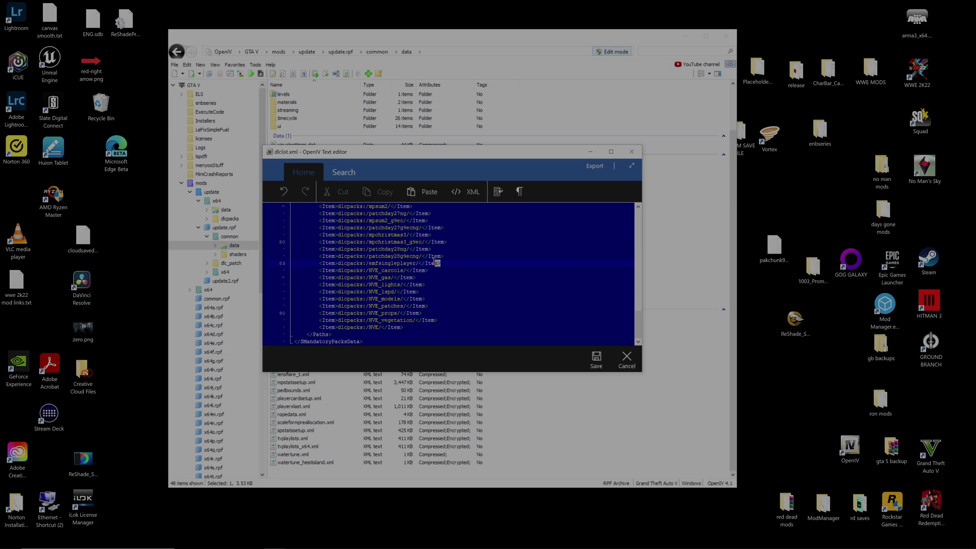
drag(436, 258, 326, 264)
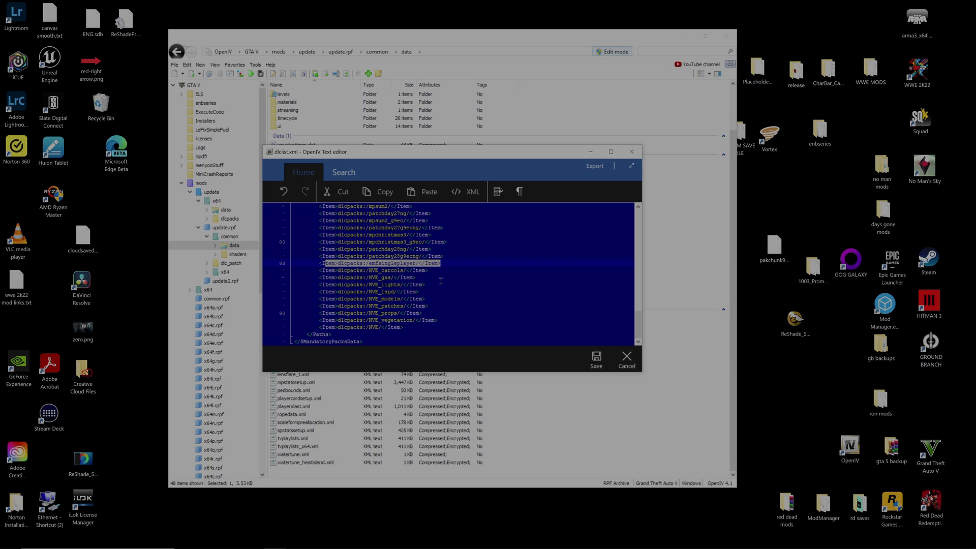
click(429, 328)
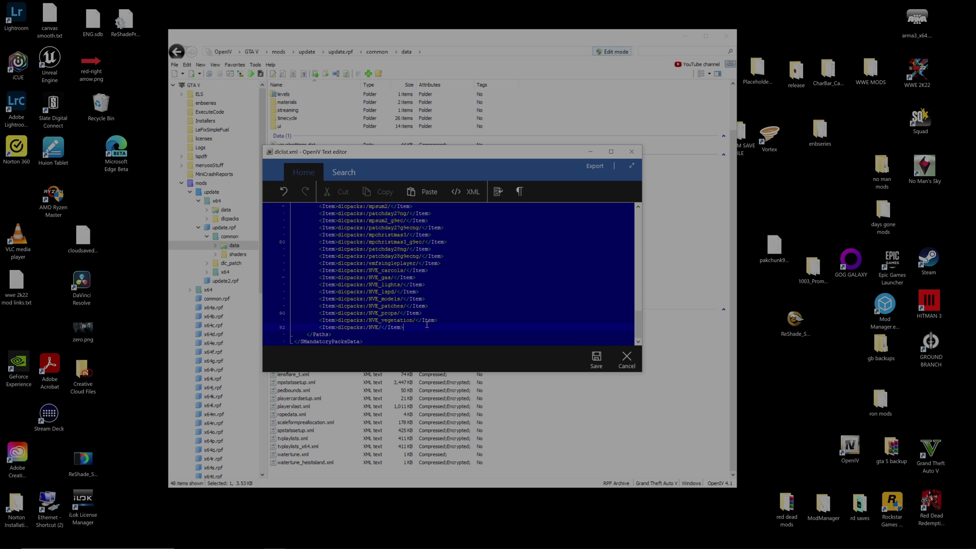
text(<Item>dlcpacks:/NVE/</Item>)
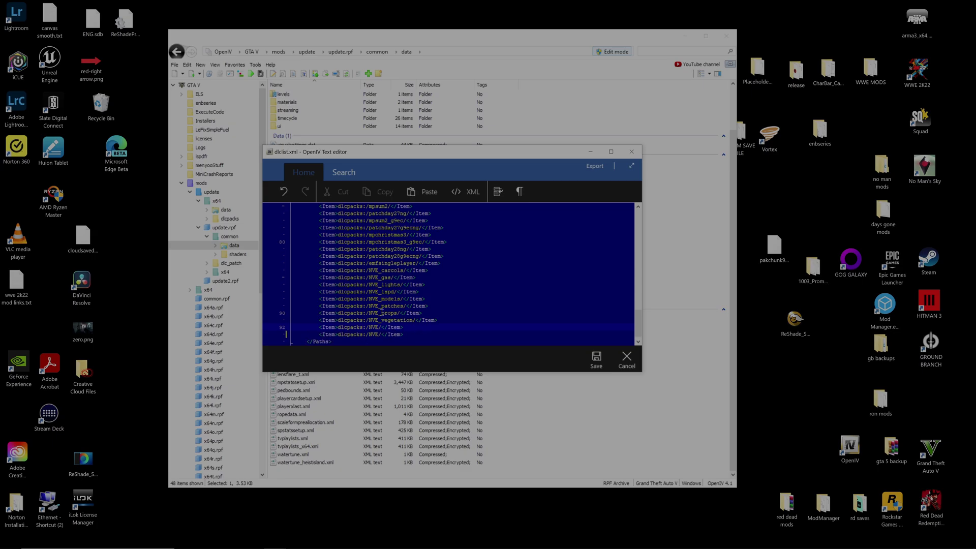
click(380, 334)
key(BackSpace)
key(BackSpace)
key(BackSpace)
text(emfsingleplayer)
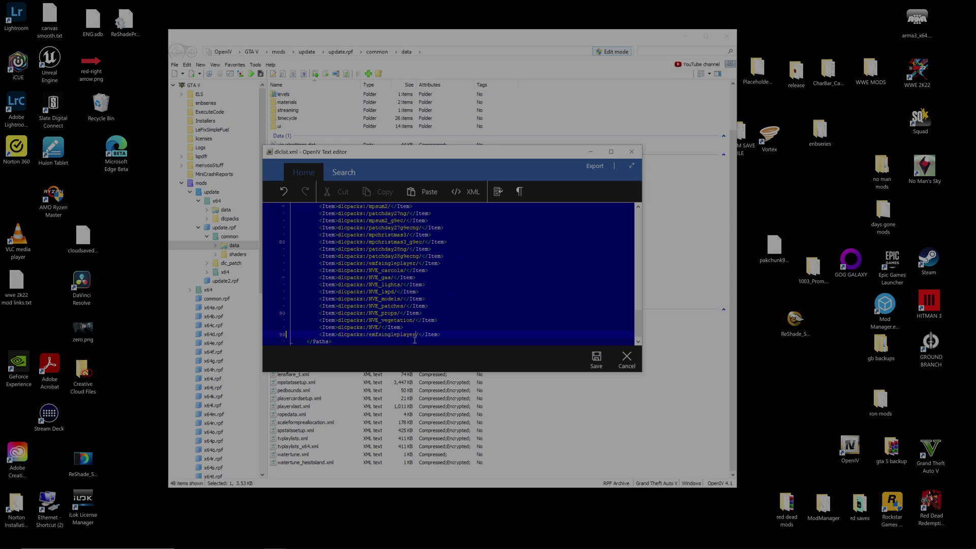
drag(441, 334, 319, 334)
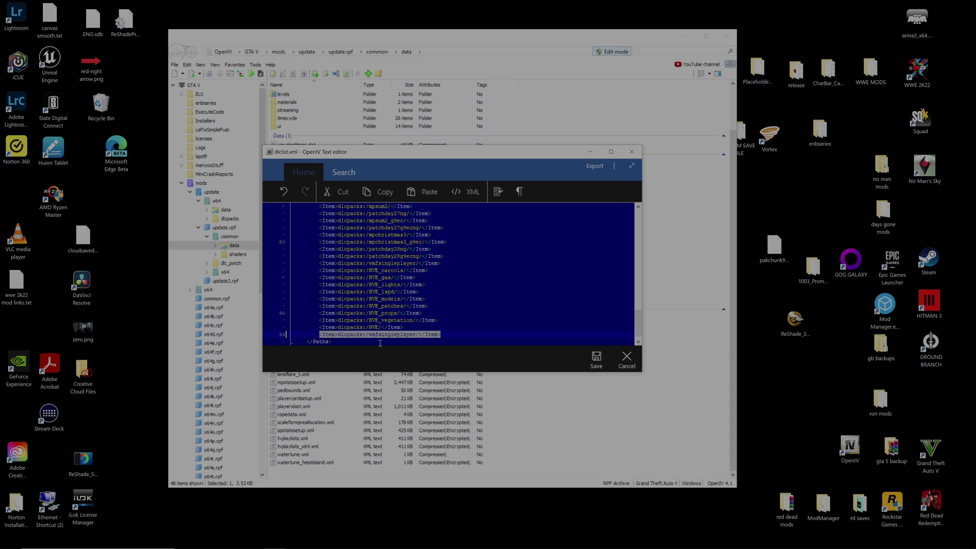
click(627, 359)
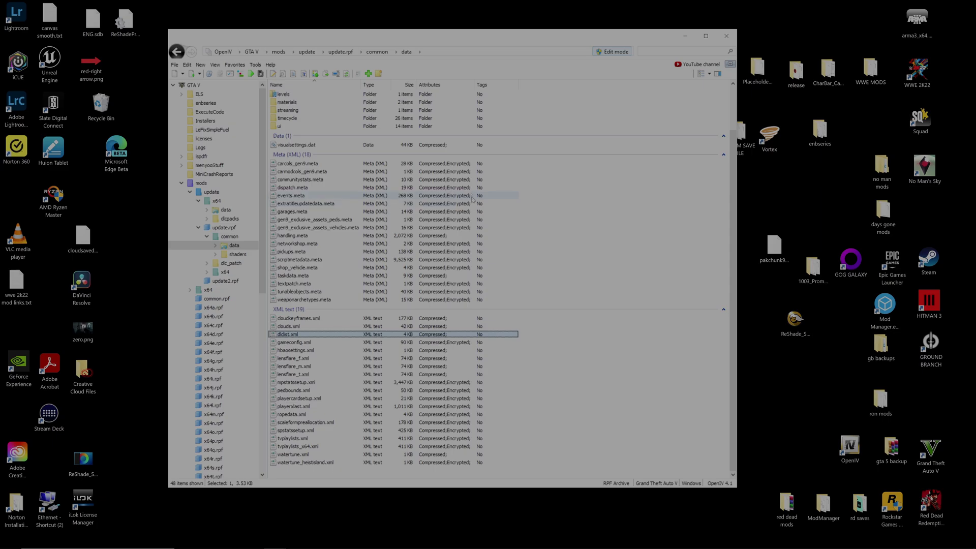
drag(492, 38, 450, 34)
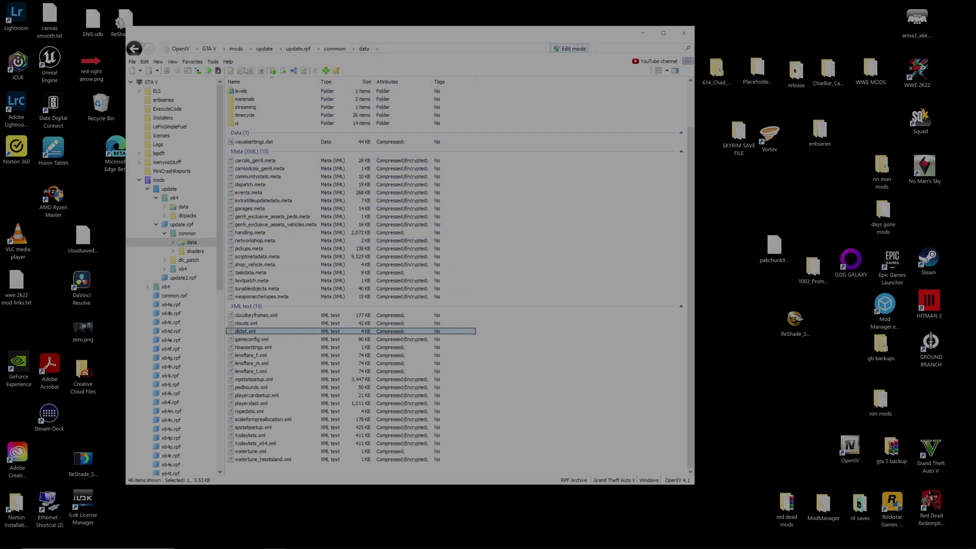
click(216, 63)
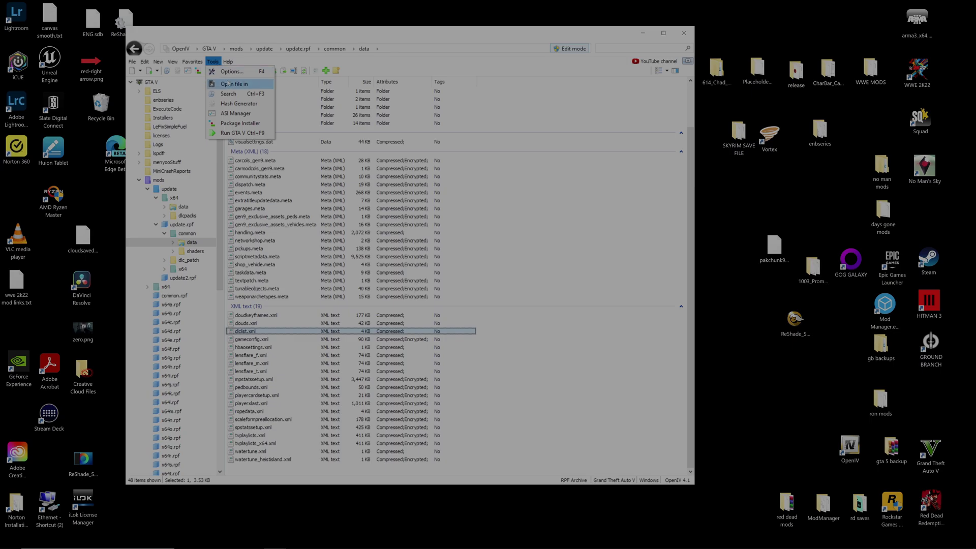
click(230, 115)
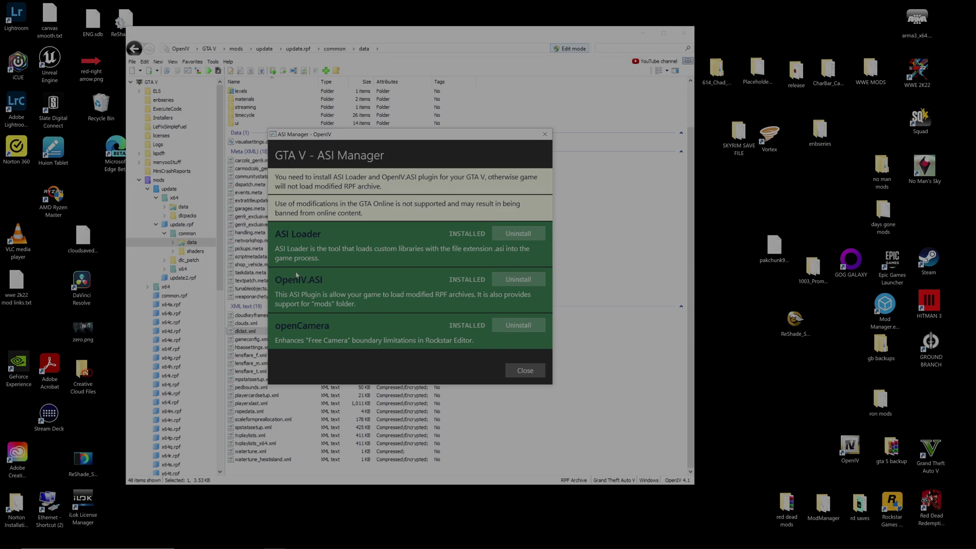
click(526, 371)
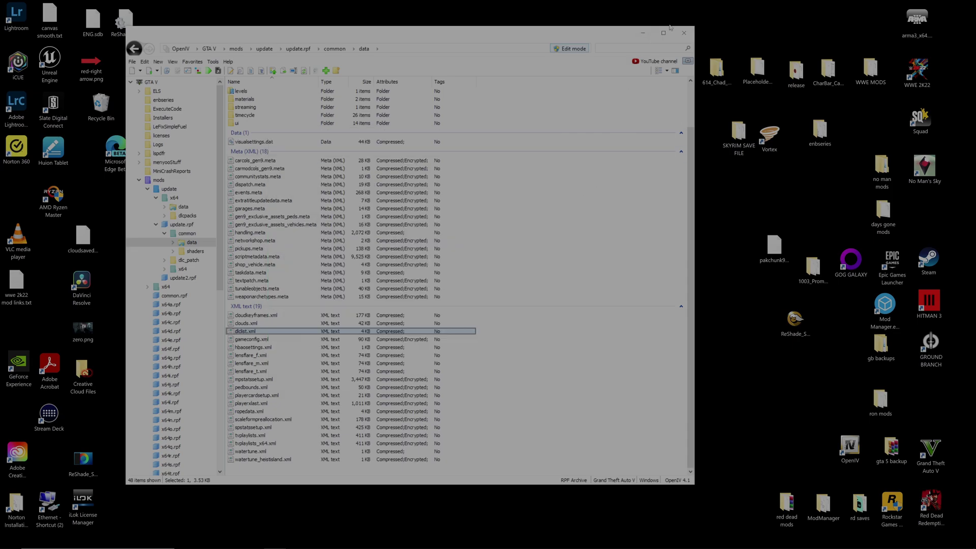
Bring up the jeans mod page in Firefox and browse its enlarged screenshots
key(super)
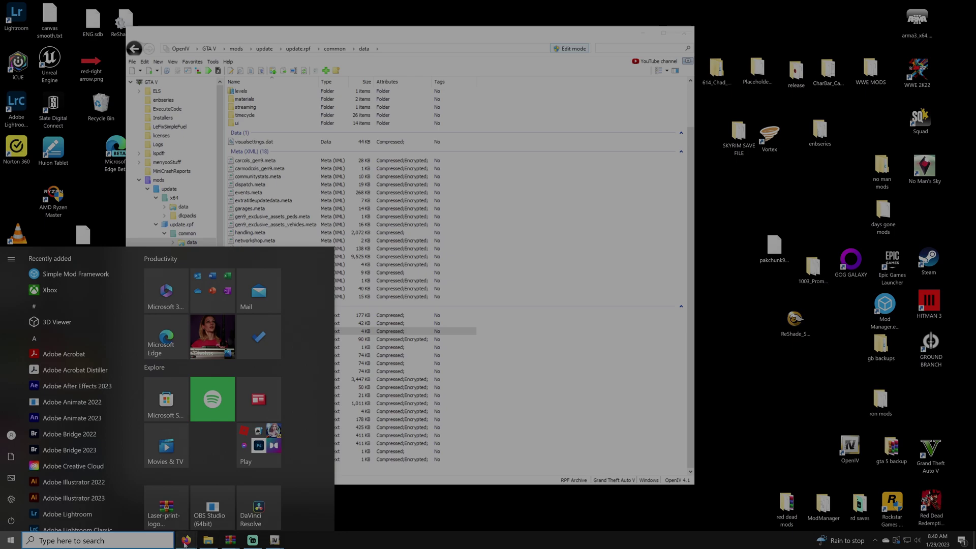
mouse_move(186, 542)
click(240, 495)
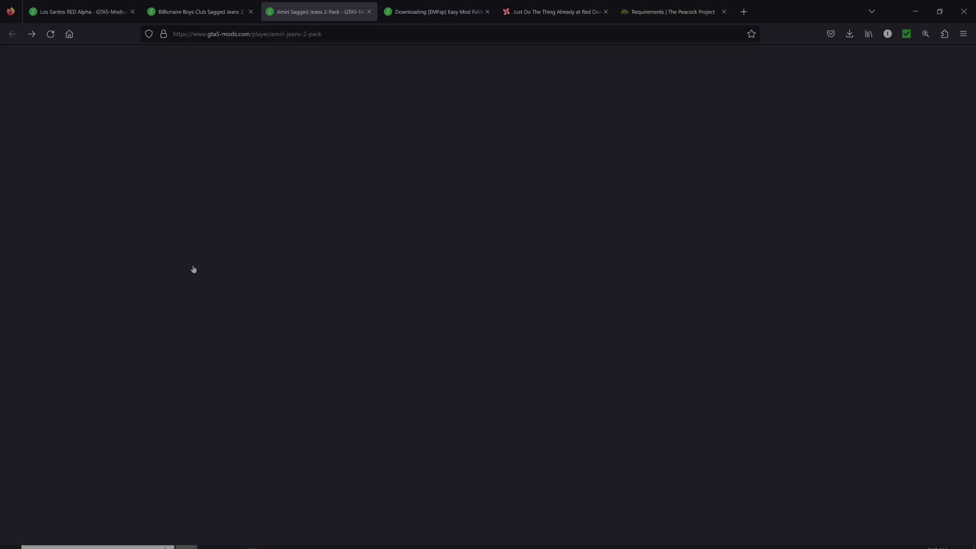
scroll(152, 186, up, 4)
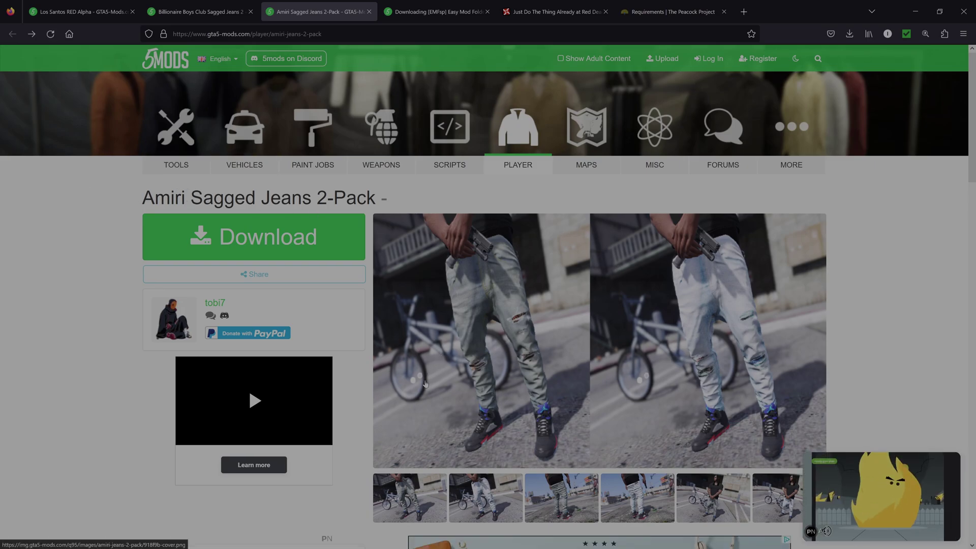
scroll(665, 298, down, 3)
click(730, 322)
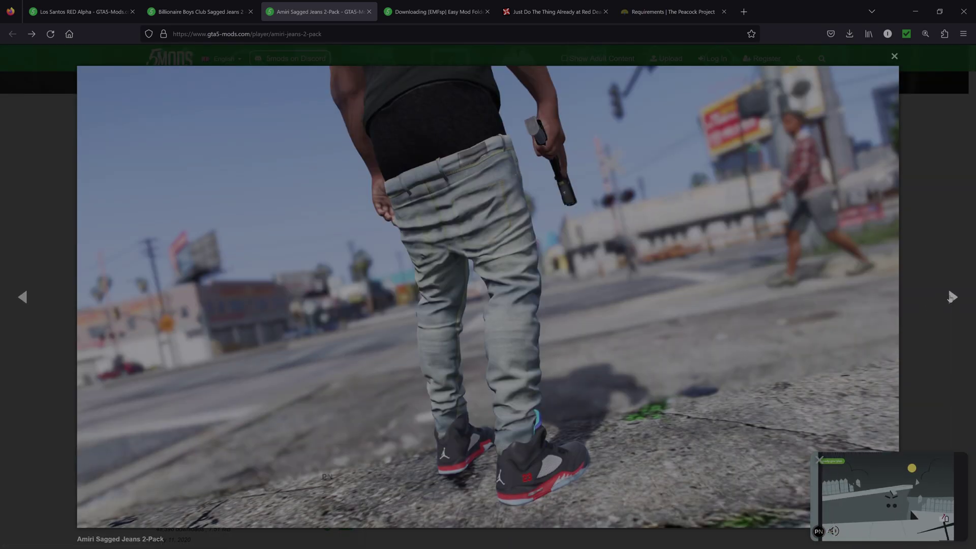
click(744, 253)
click(894, 56)
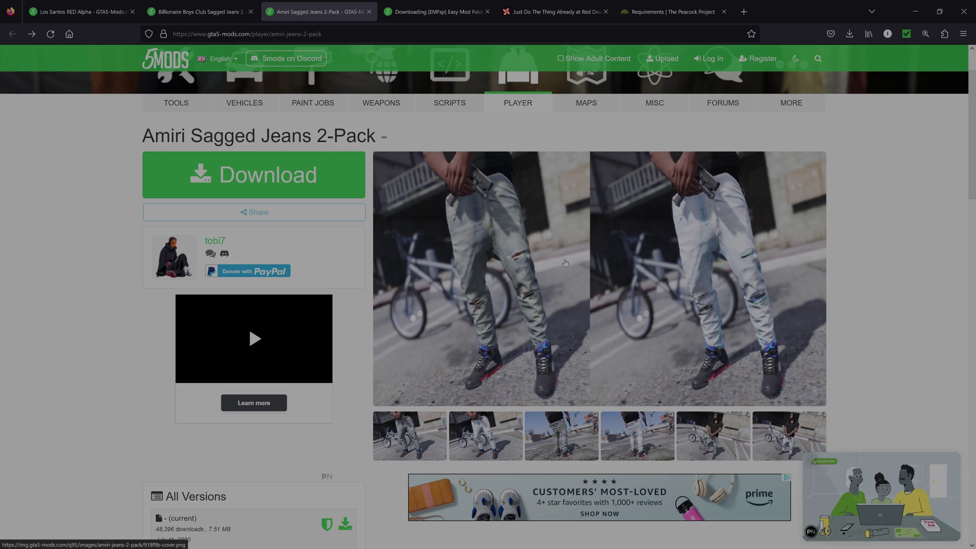
Download the Amiri Sagged Jeans 2-Pack and open the downloaded archive
click(255, 176)
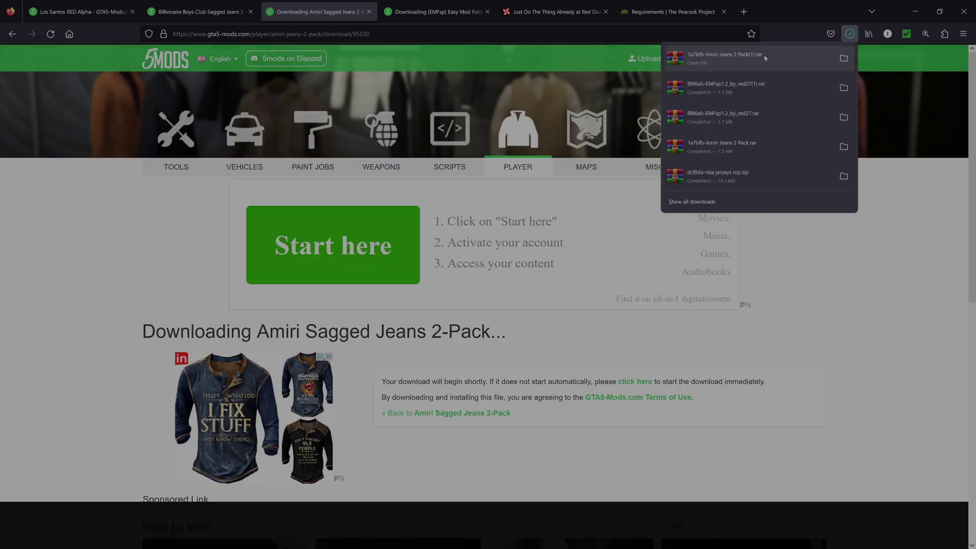
click(725, 55)
click(514, 291)
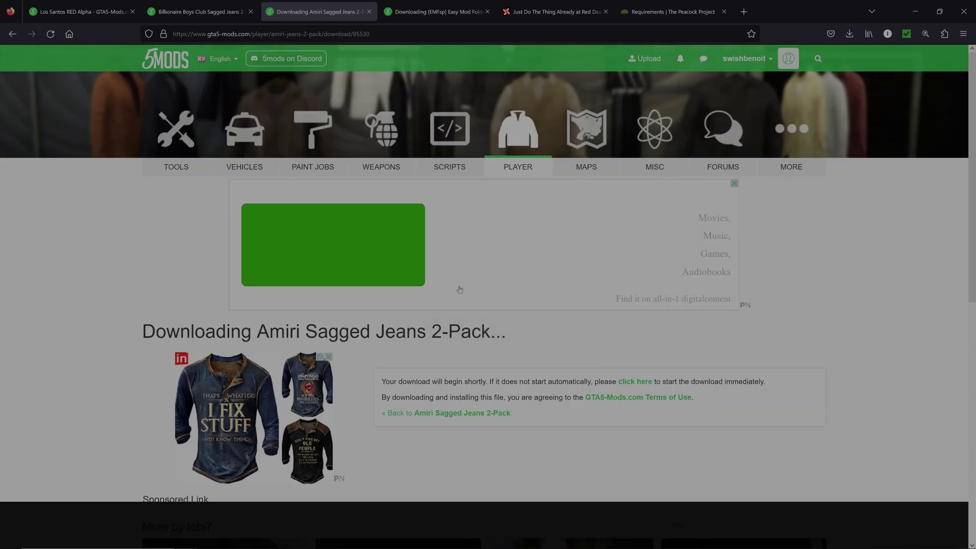
Open Amiri Jeans 2 Pack\Files in WinRAR and minimize Firefox to reveal OpenIV
double_click(471, 187)
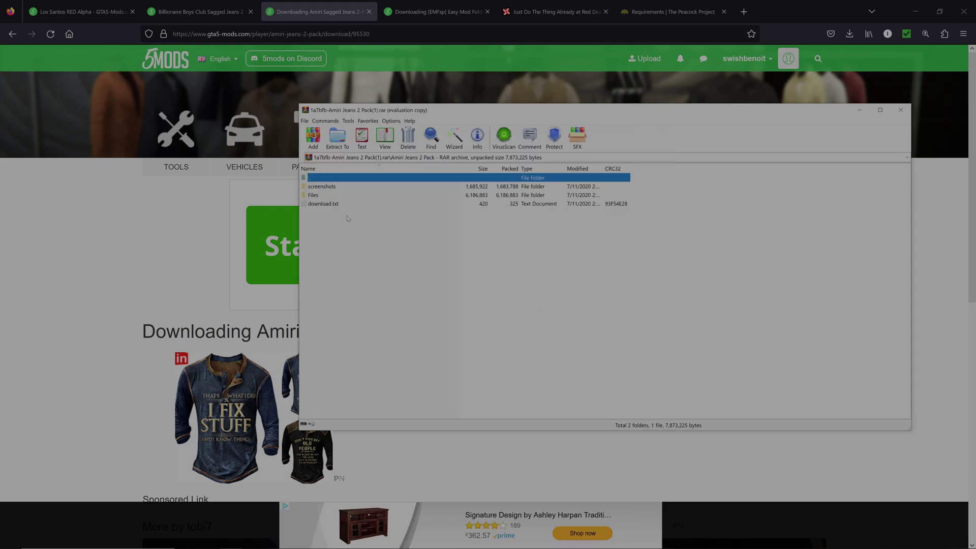
double_click(324, 198)
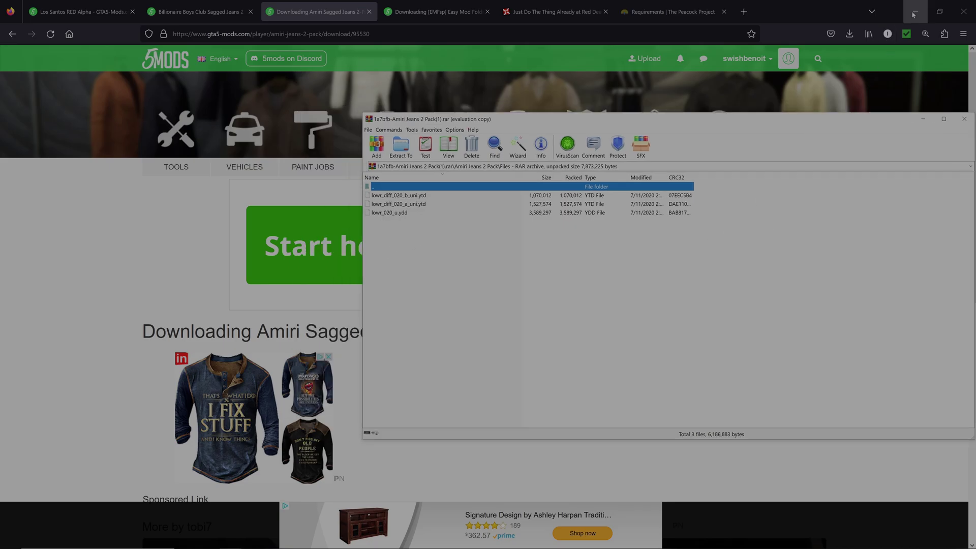
click(915, 11)
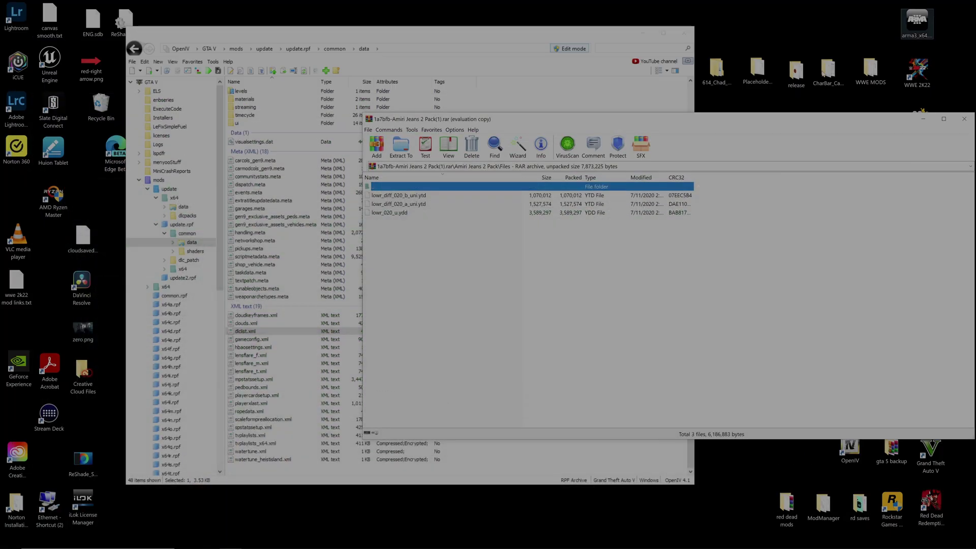